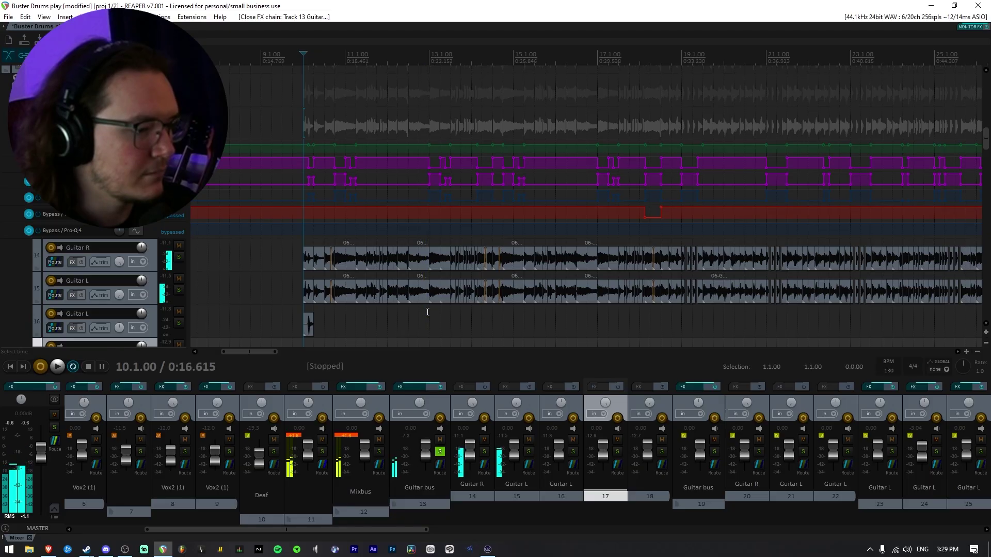
- On the Guitar bus, load Buster Odeholm's "thall" artist preset in Archetype Gojira X and set its input mode to Stereo
{"action": "left_click", "coordinate": [400, 386]}
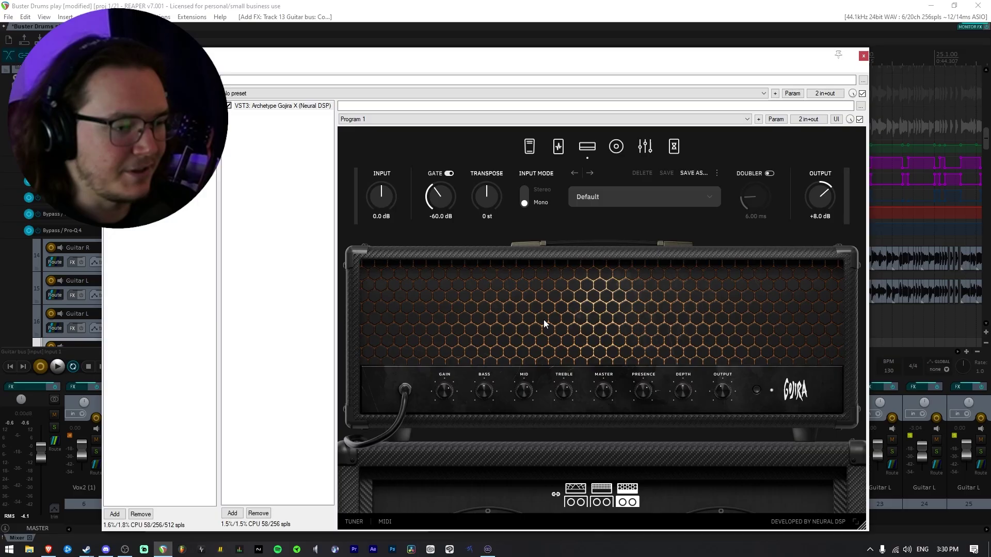
{"action": "left_click", "coordinate": [639, 197]}
{"action": "mouse_move", "coordinate": [817, 106]}
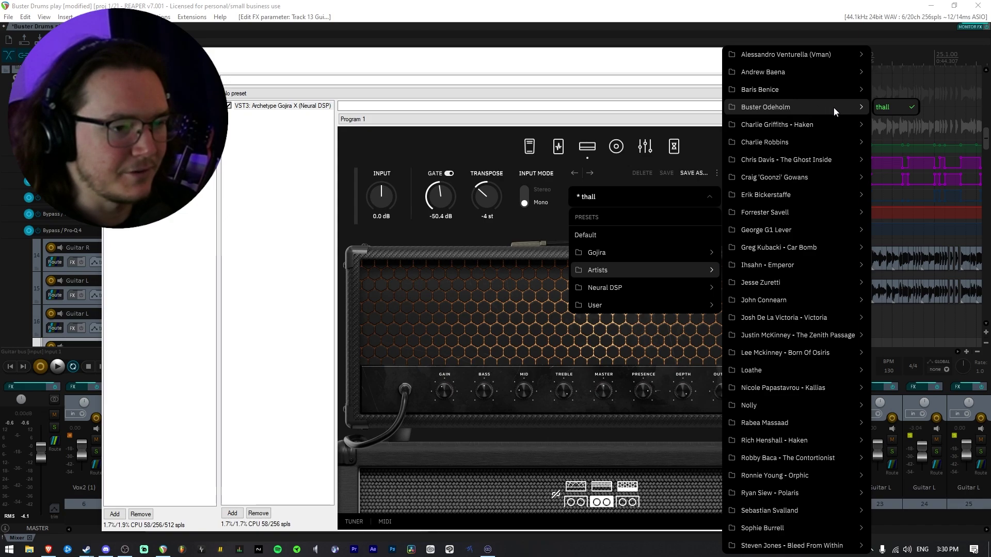
{"action": "left_click", "coordinate": [897, 106]}
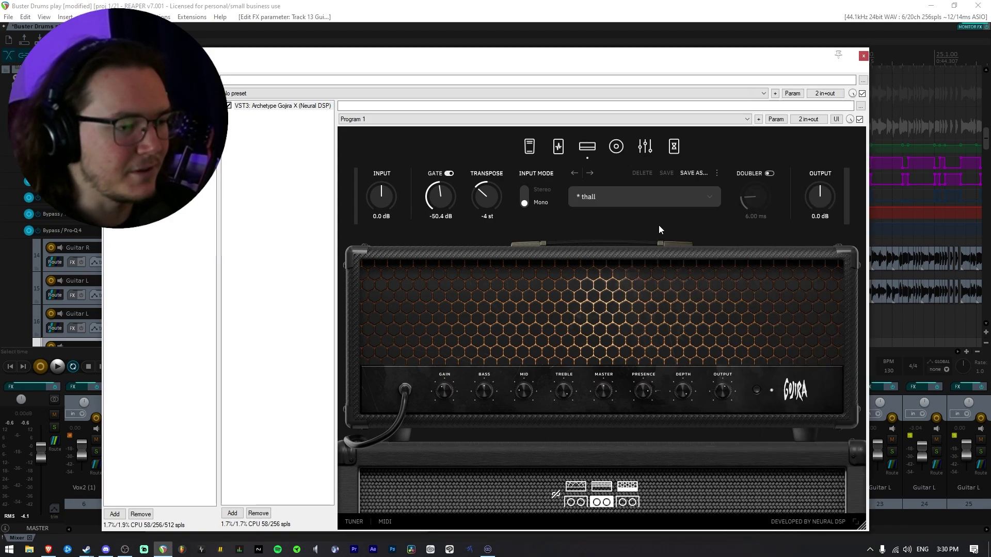
{"action": "left_click", "coordinate": [524, 193]}
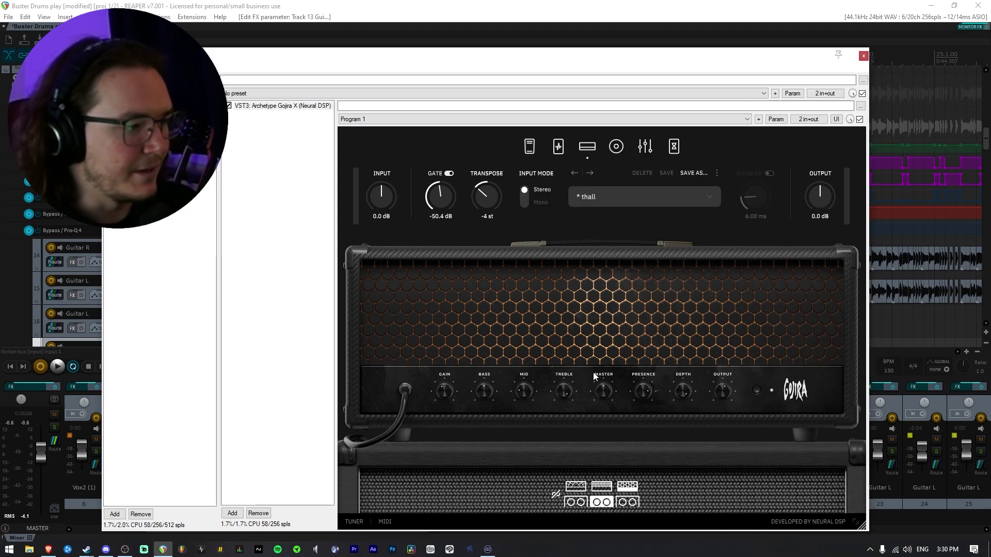
- Audition the guitars through the amp preset and inspect its pedal and amp sections
{"action": "key", "text": "space"}
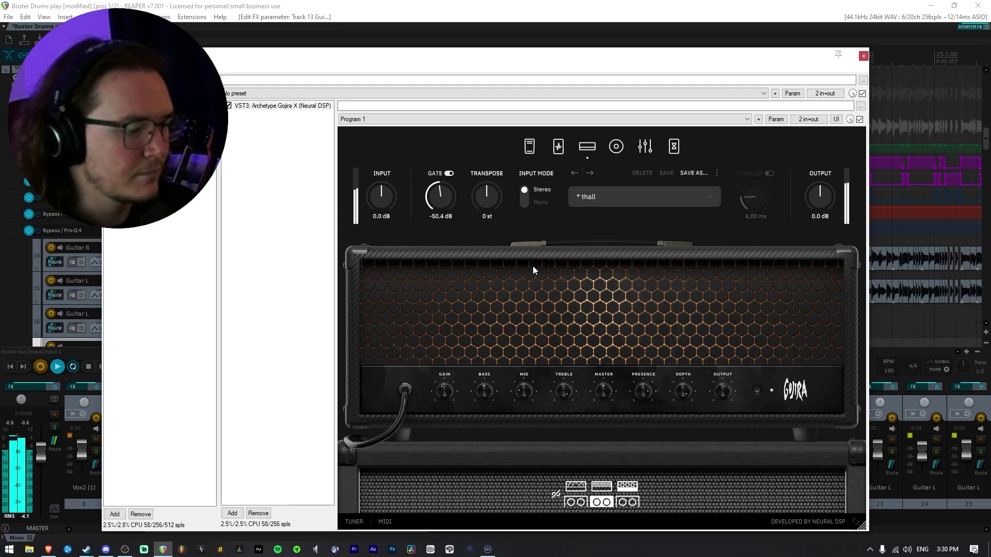
{"action": "key", "text": "space"}
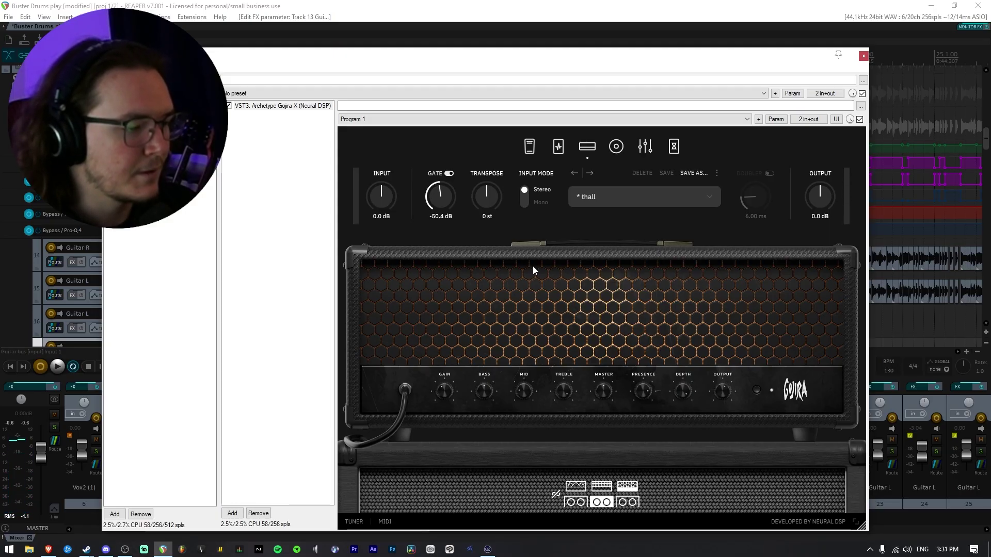
{"action": "left_click", "coordinate": [558, 146]}
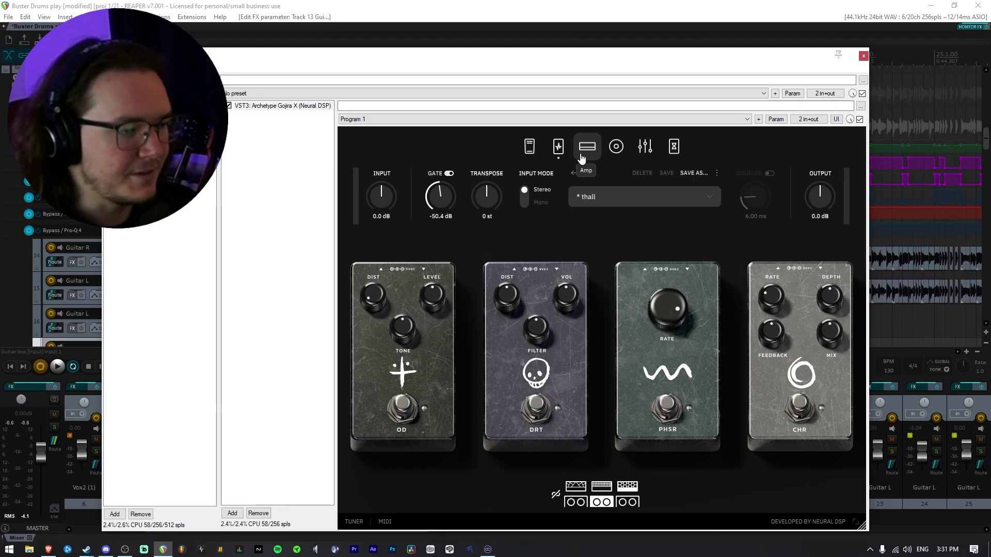
{"action": "left_click", "coordinate": [581, 156]}
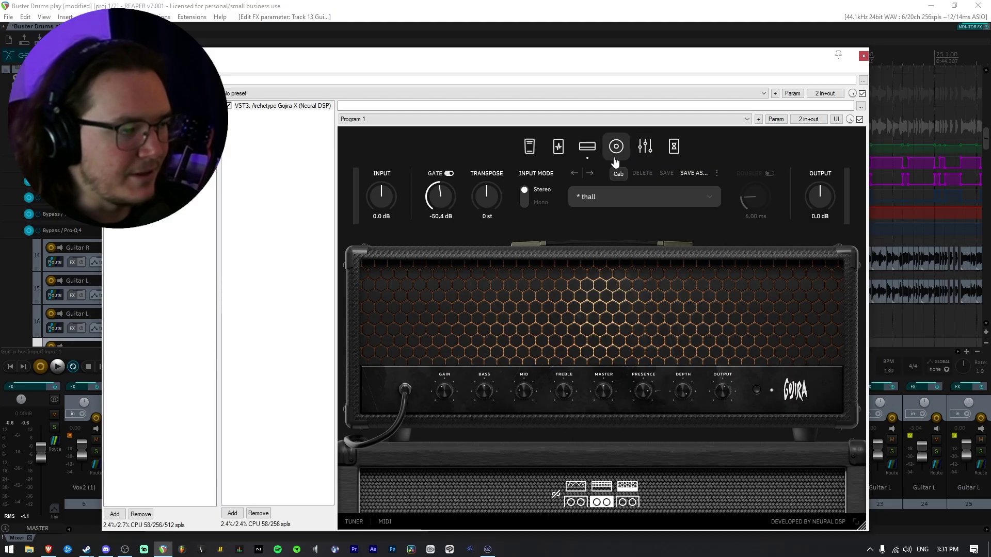
- Add GGD Studio Cabs Contenders Round 1 after Archetype Gojira X in the Guitar bus container
{"action": "left_click", "coordinate": [232, 513]}
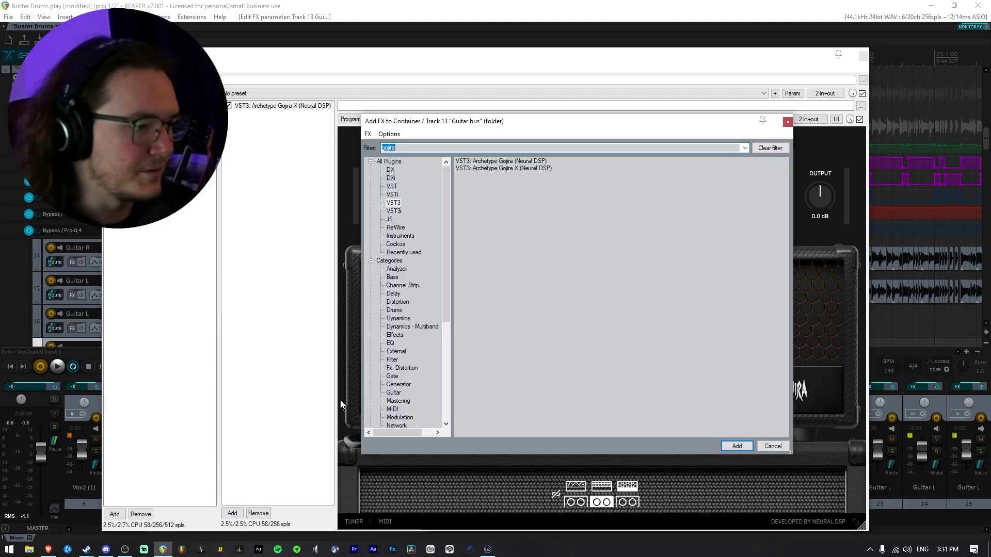
{"action": "type", "text": "ggd"}
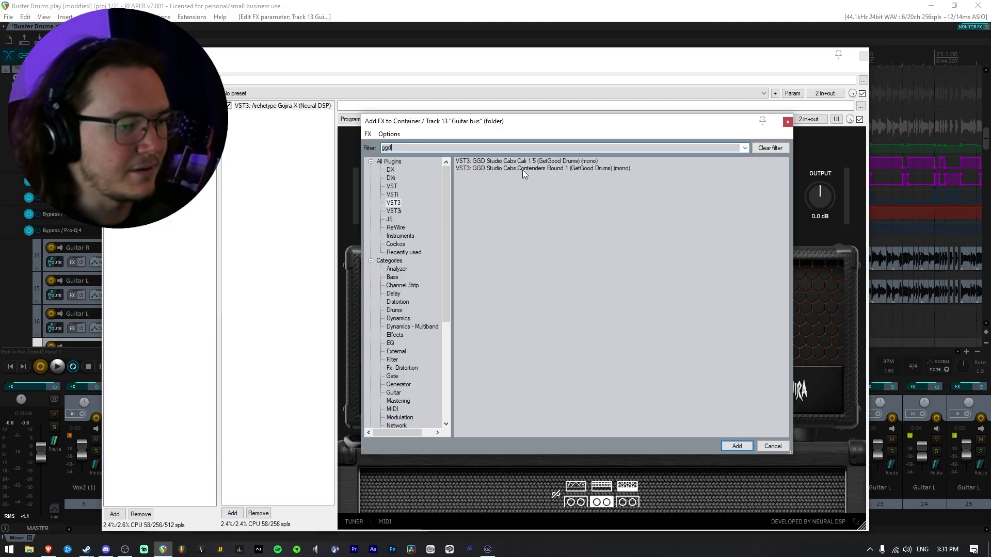
{"action": "double_click", "coordinate": [522, 169]}
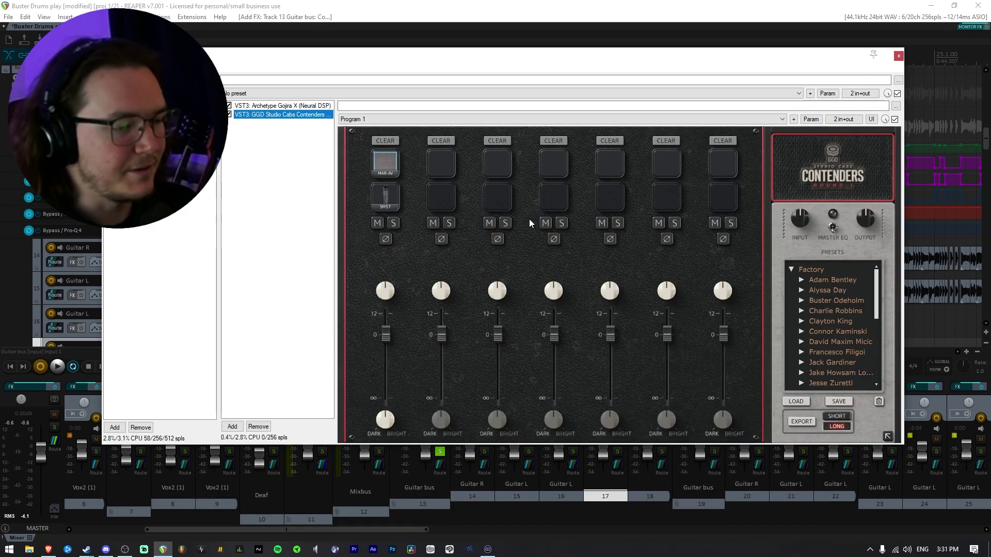
{"action": "left_click", "coordinate": [283, 105]}
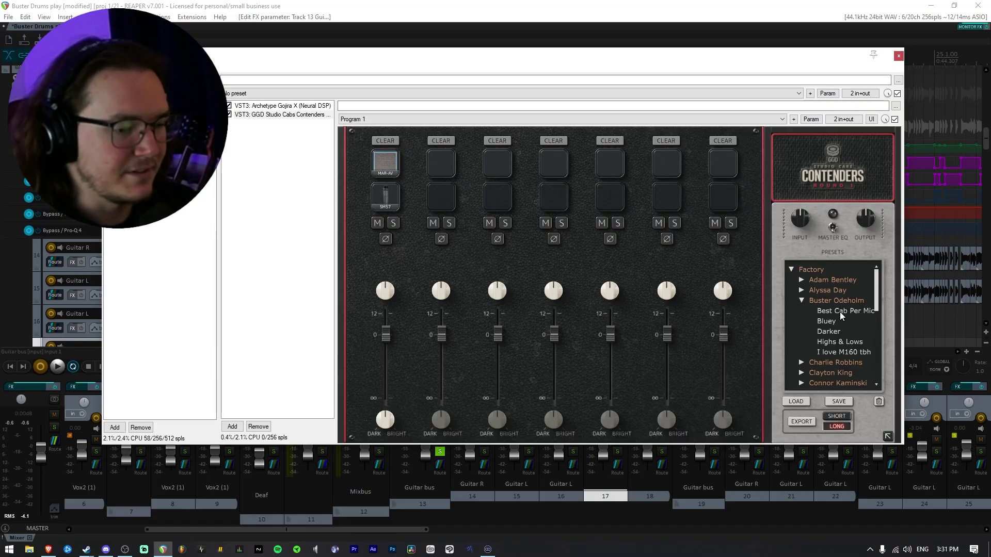
- Audition Buster Odeholm's Contenders presets against playback and settle on "I love M160 tbh"
{"action": "double_click", "coordinate": [840, 312]}
{"action": "key", "text": "space"}
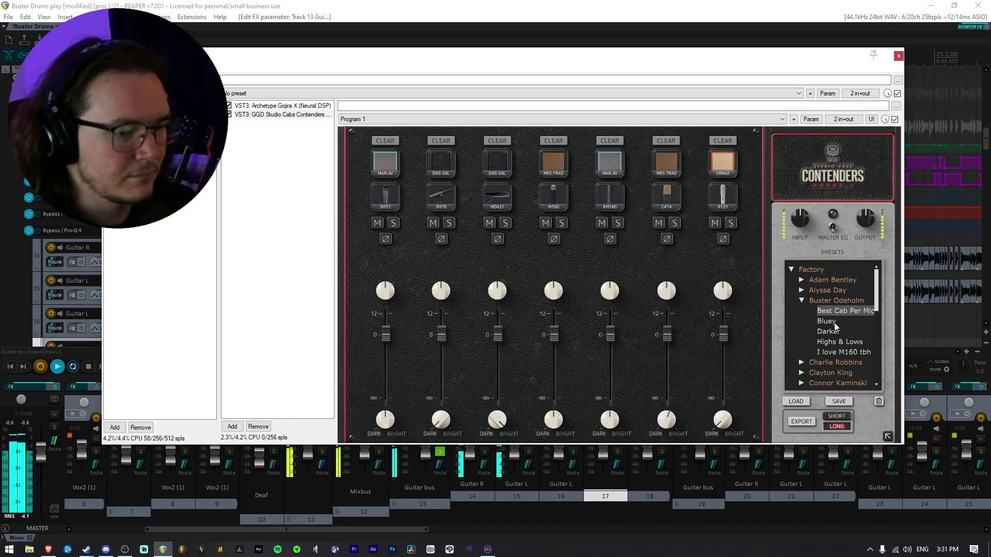
{"action": "double_click", "coordinate": [834, 323]}
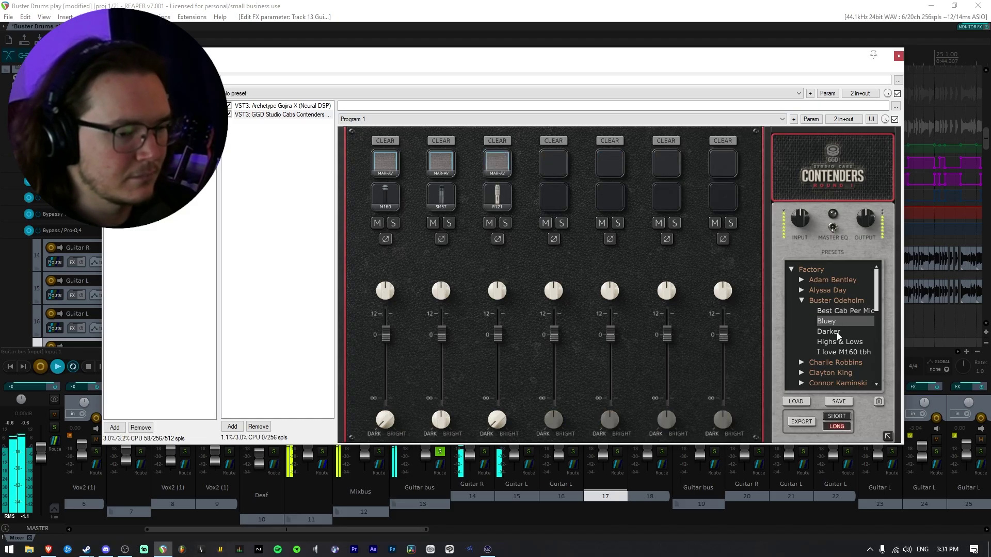
{"action": "double_click", "coordinate": [829, 332]}
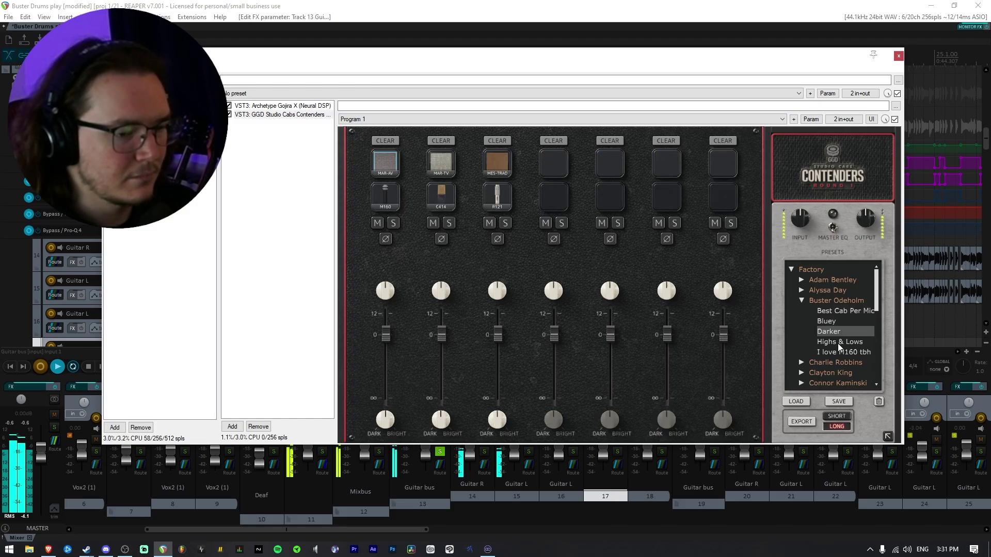
{"action": "double_click", "coordinate": [838, 343]}
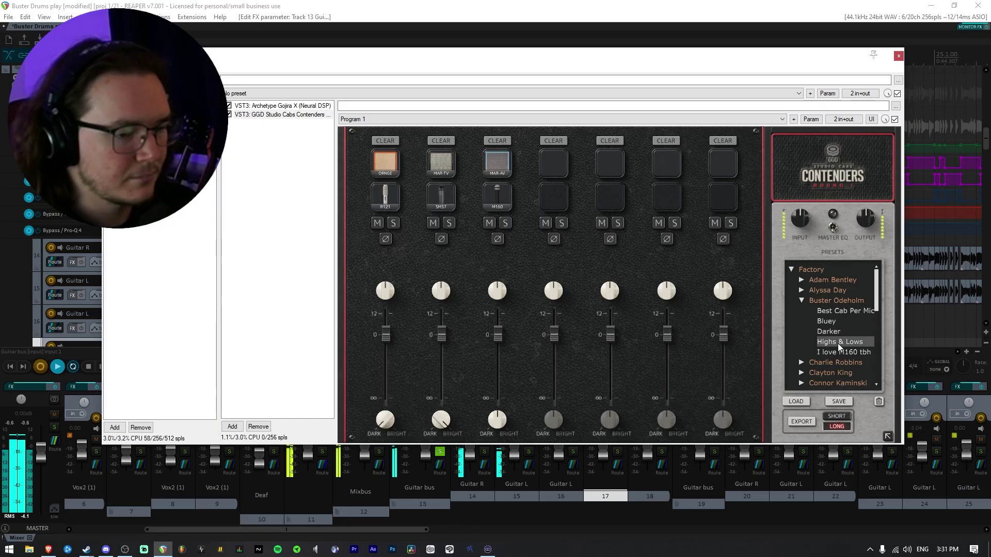
{"action": "double_click", "coordinate": [837, 351]}
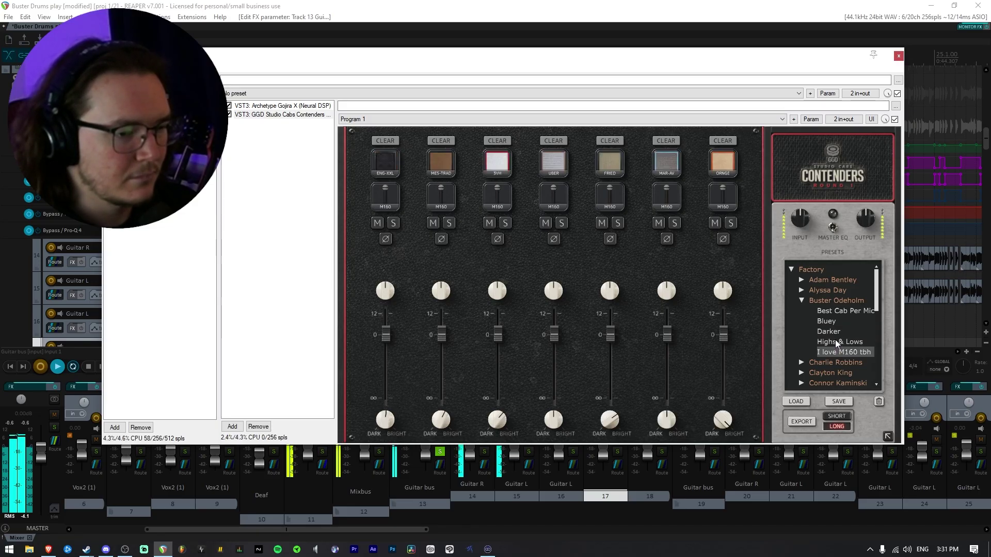
{"action": "double_click", "coordinate": [835, 331]}
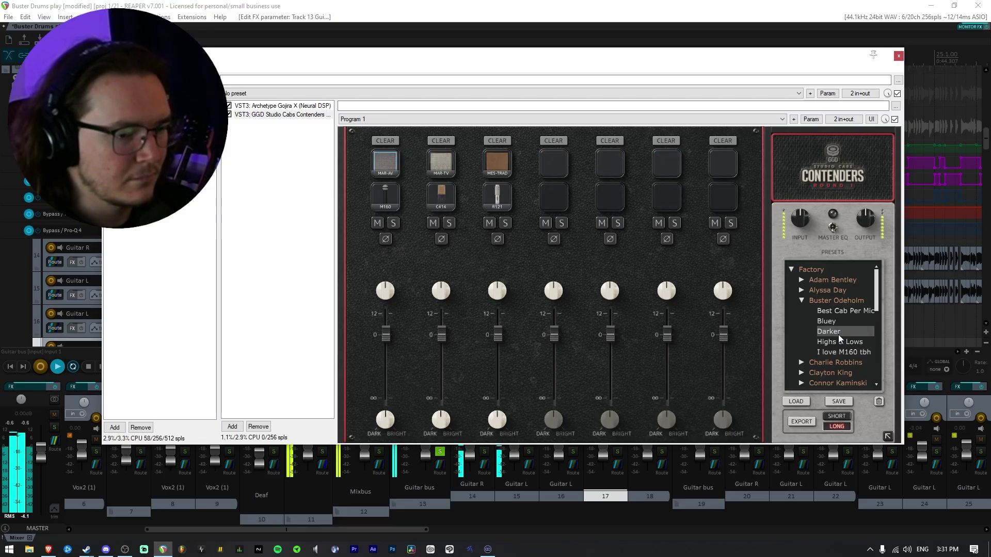
{"action": "left_click", "coordinate": [844, 351]}
{"action": "left_click", "coordinate": [844, 351]}
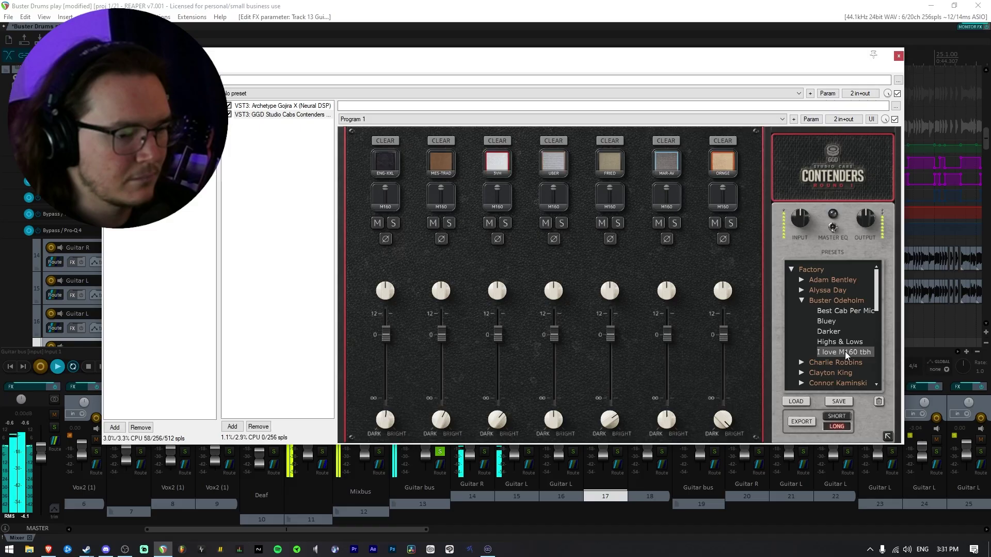
{"action": "key", "text": "space"}
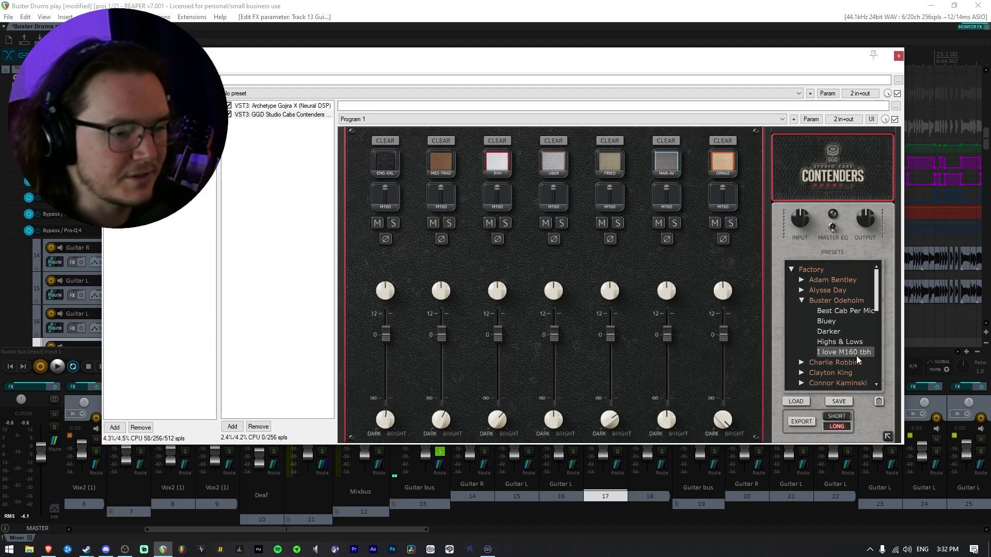
- Enable the Master EQ in Contenders and compare the guitars with it off and on during playback
{"action": "left_click", "coordinate": [834, 230]}
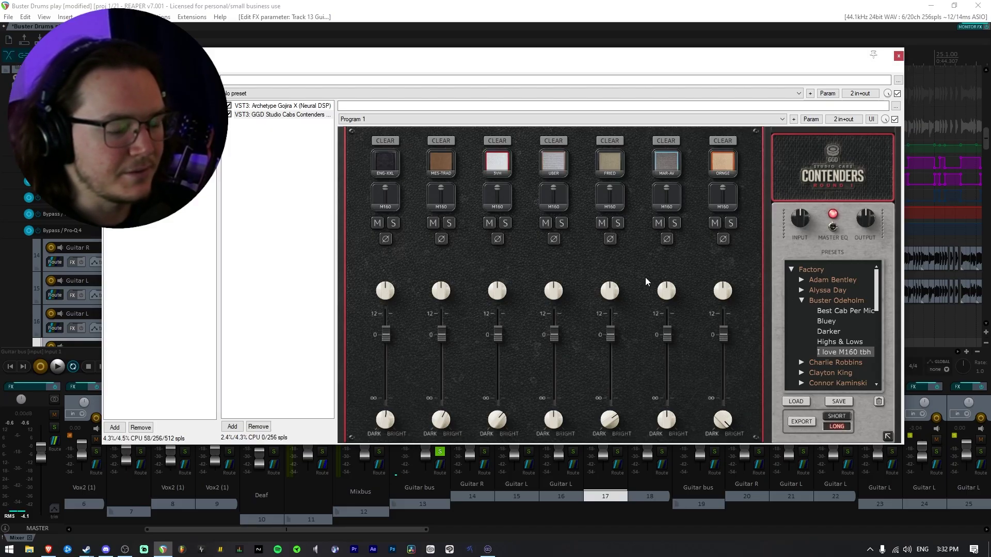
{"action": "key", "text": "space"}
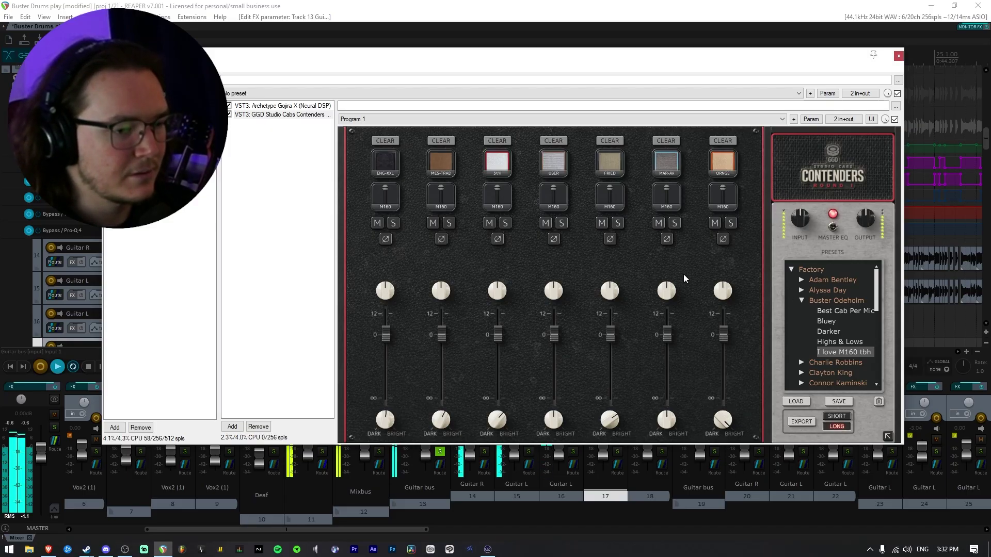
{"action": "left_click", "coordinate": [834, 230]}
{"action": "left_click", "coordinate": [834, 230]}
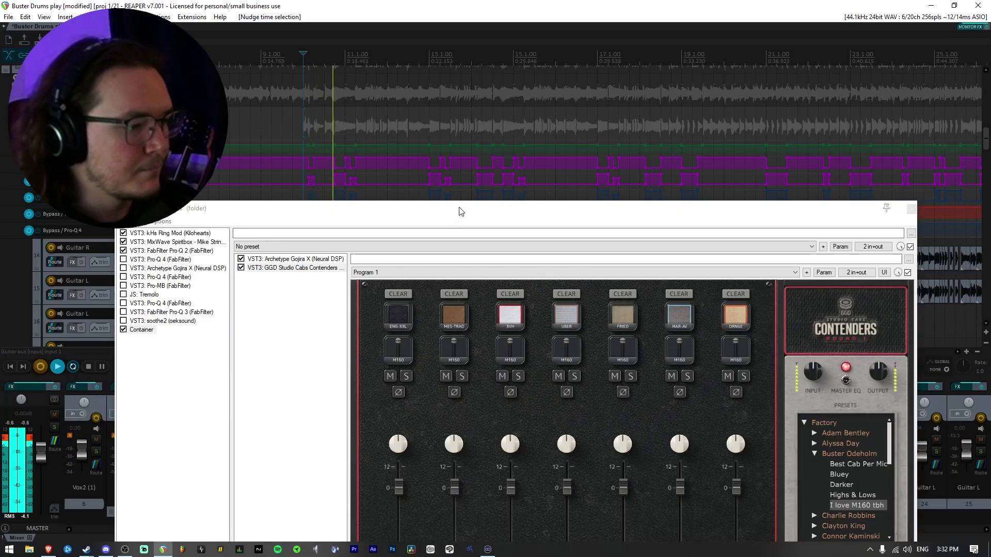
- Move the effects window up over the timeline and fine-tune the output level of the Contenders plugin
{"action": "left_click_drag", "start_coordinate": [461, 211], "coordinate": [452, 69]}
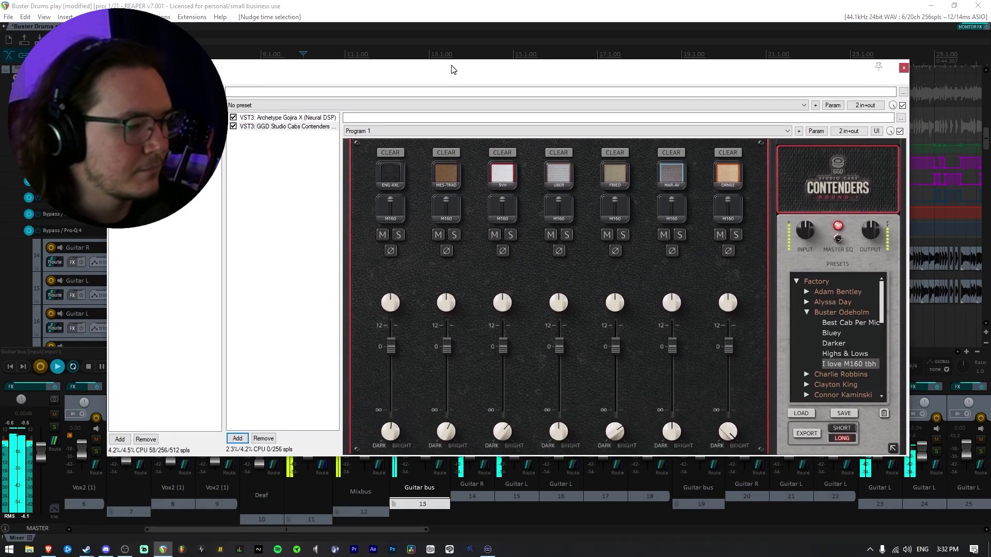
{"action": "mouse_move", "coordinate": [873, 219]}
{"action": "left_click_drag", "start_coordinate": [873, 219], "coordinate": [877, 226]}
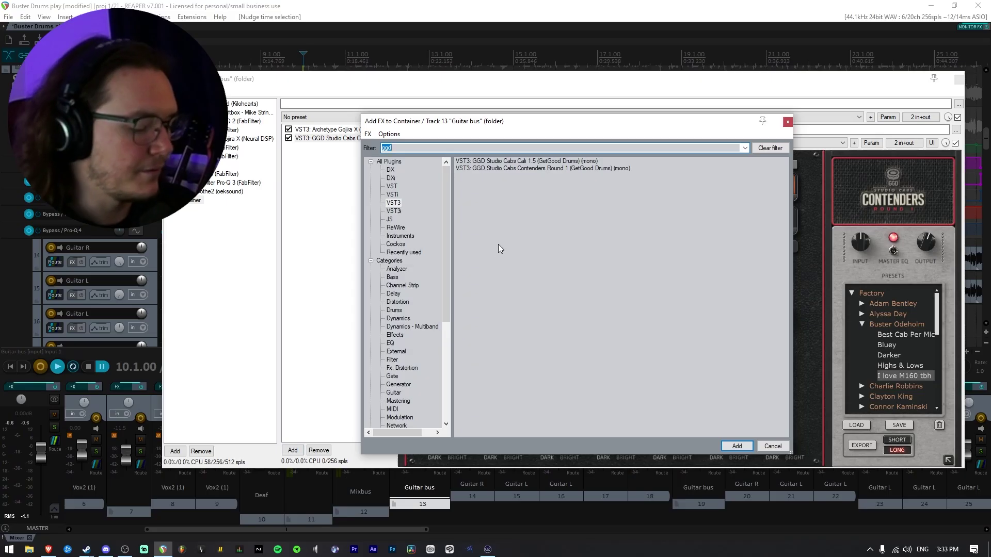
- Add Pro-Q 4 after the Contenders plugin and place a copy of it before Archetype Gojira X
{"action": "type", "text": "pro"}
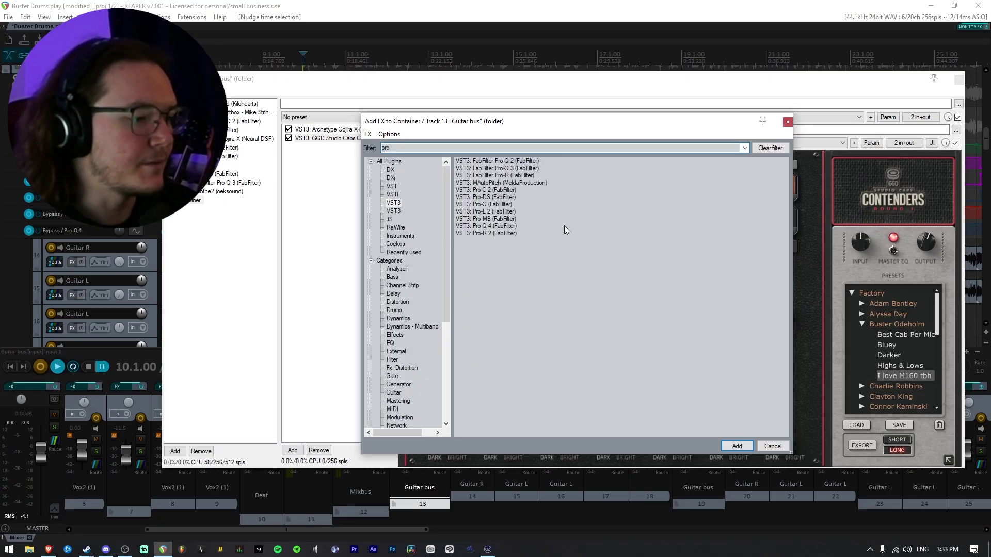
{"action": "left_click", "coordinate": [489, 227]}
{"action": "key", "text": "Return"}
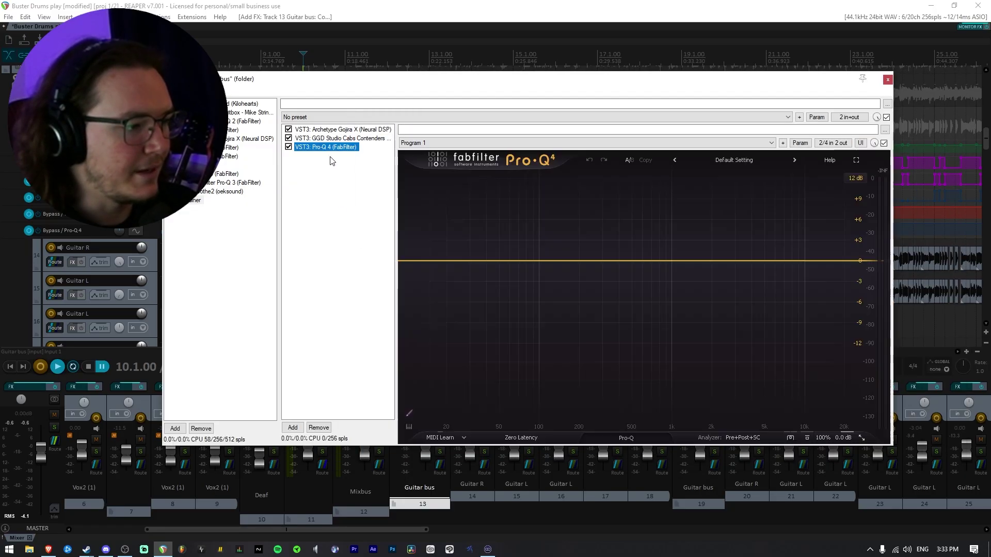
{"action": "key", "text": "ctrl+v"}
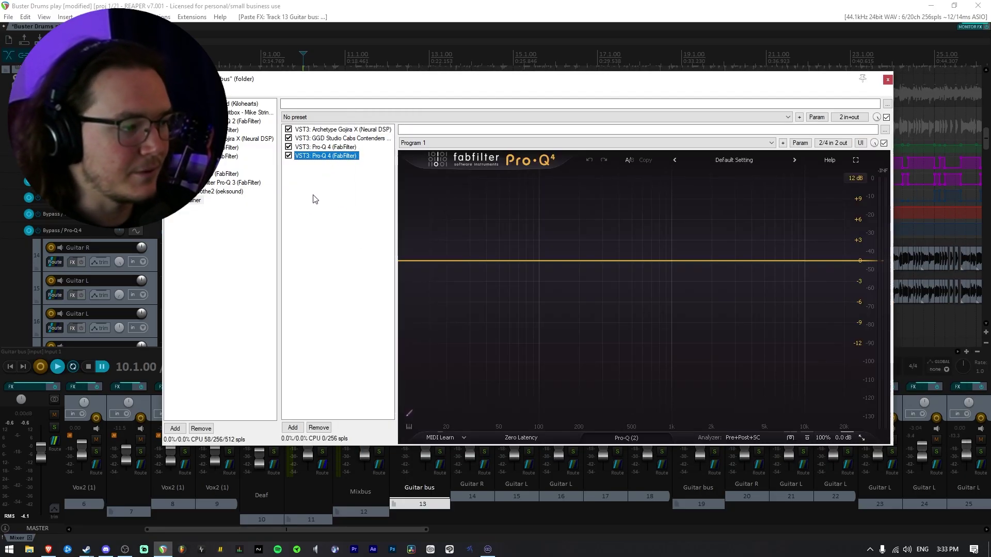
{"action": "left_click_drag", "start_coordinate": [331, 159], "coordinate": [339, 132]}
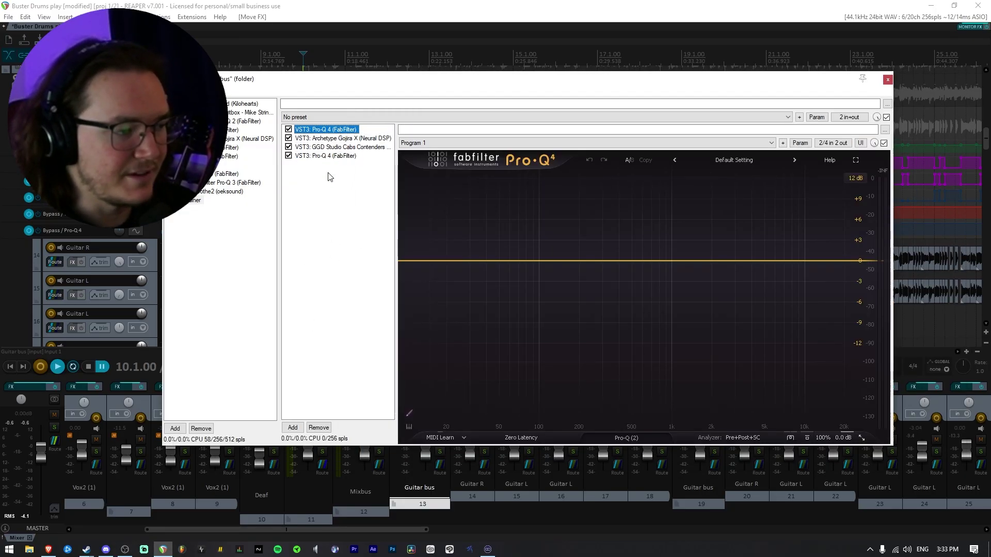
- Add Pro-MB and Slate Digital Virtual Mix Rack at the end of the Guitar bus container
{"action": "left_click", "coordinate": [292, 428]}
{"action": "double_click", "coordinate": [497, 219]}
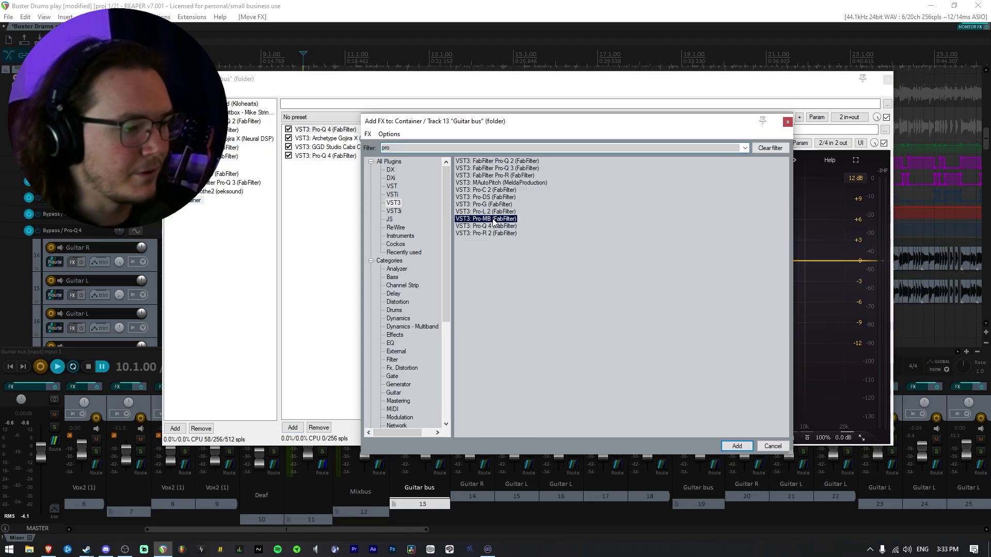
{"action": "left_click", "coordinate": [292, 436]}
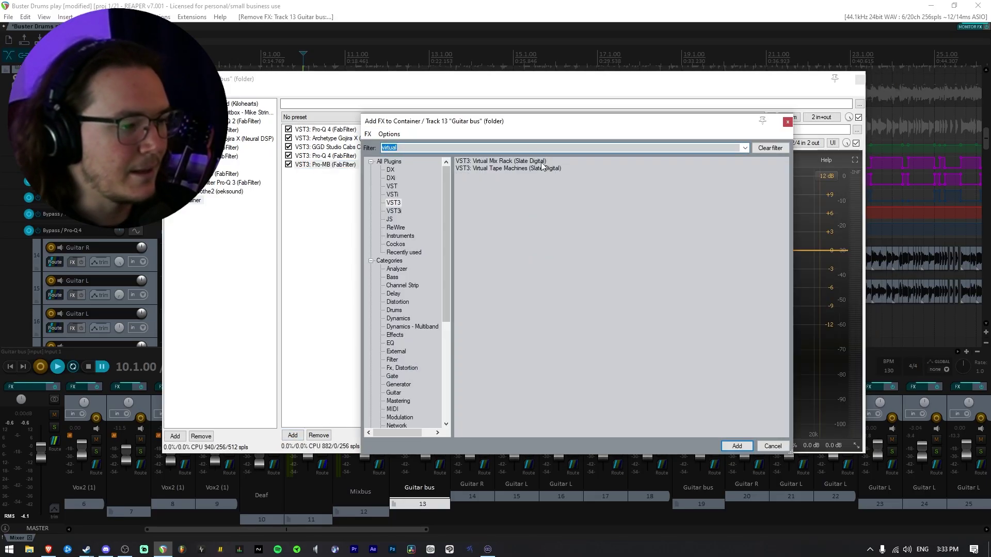
{"action": "left_click", "coordinate": [500, 162]}
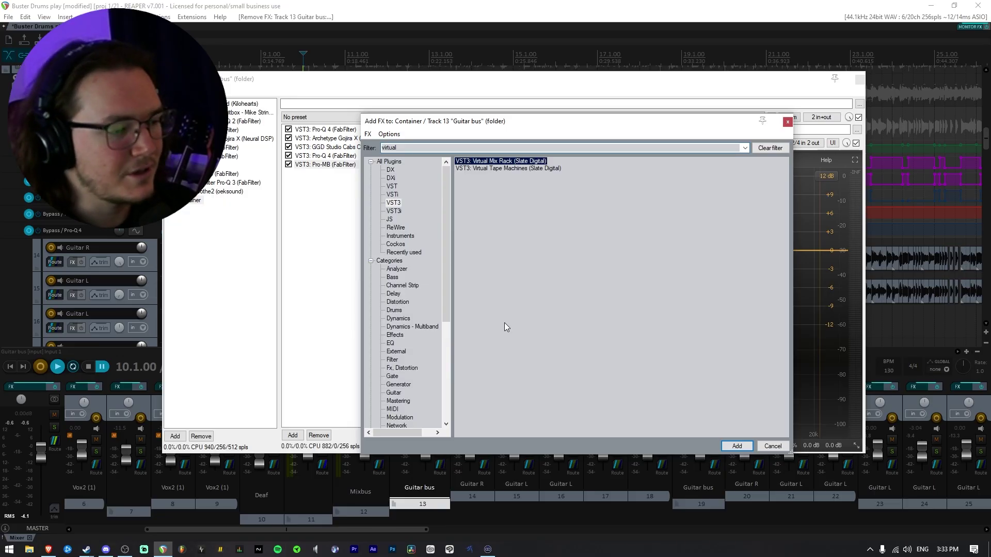
{"action": "double_click", "coordinate": [500, 161]}
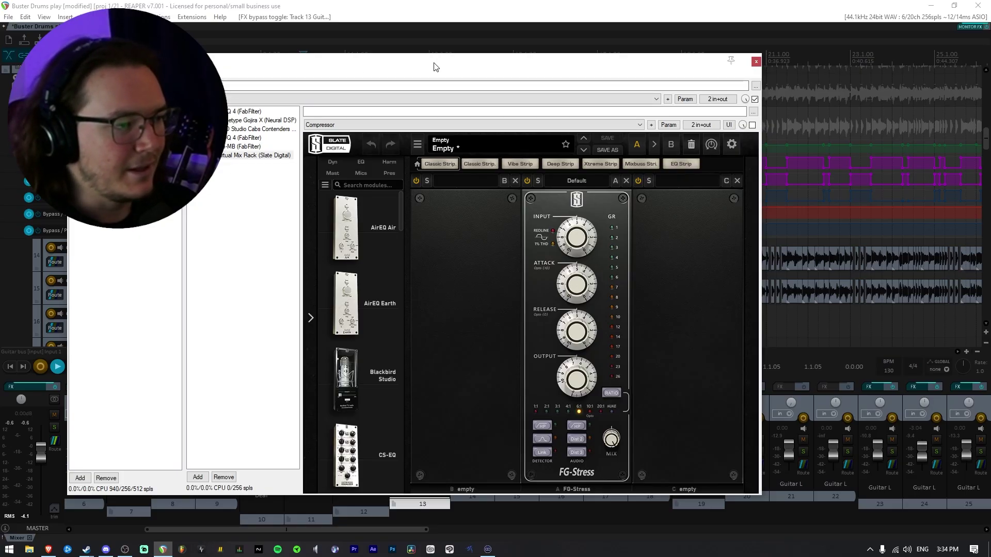
- Show the Pro-Q 4 that follows the Contenders plugin and move the effects window down to uncover the timeline
{"action": "left_click_drag", "start_coordinate": [433, 66], "coordinate": [534, 66]}
{"action": "left_click", "coordinate": [338, 136]}
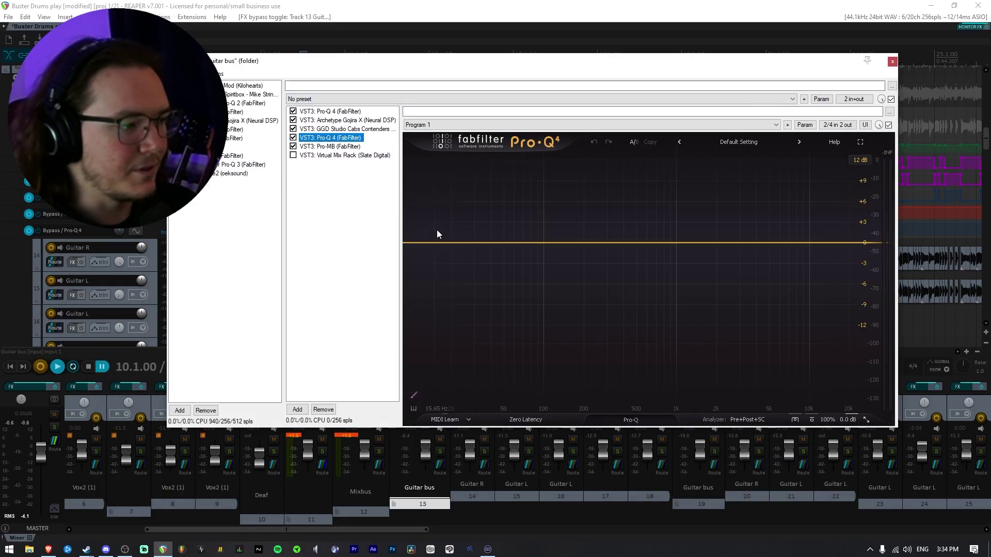
{"action": "left_click_drag", "start_coordinate": [306, 67], "coordinate": [288, 172]}
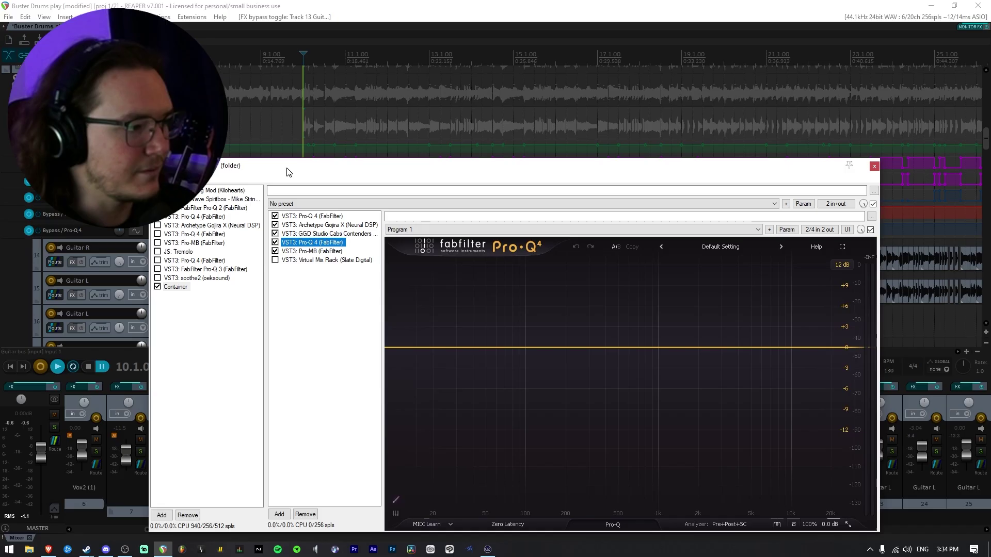
- Solo the Guitar bus and add a 12 dB/oct high cut at about 11610 Hz, Q 1.107, in the Pro-Q 4 during playback
{"action": "key", "text": "alt+s"}
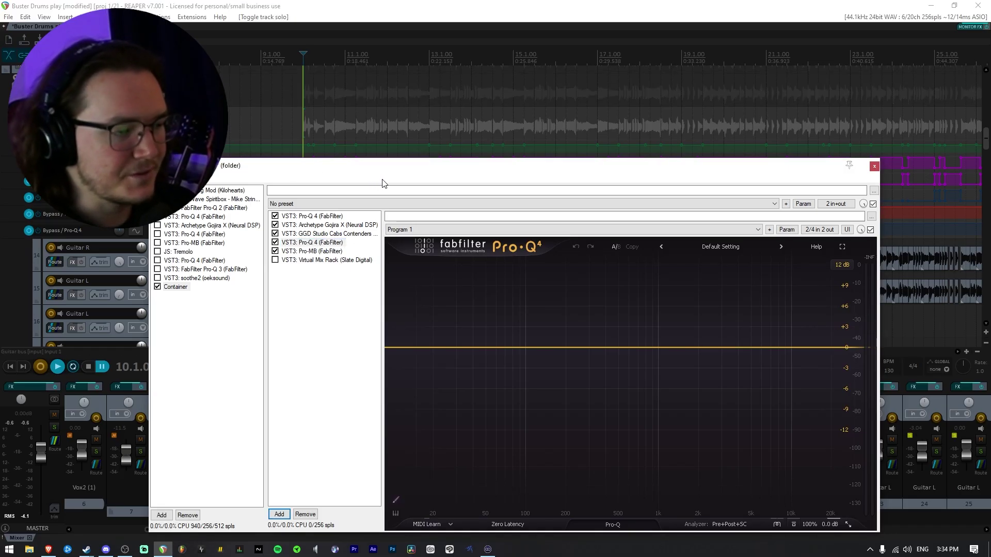
{"action": "left_click_drag", "start_coordinate": [415, 173], "coordinate": [421, 100]}
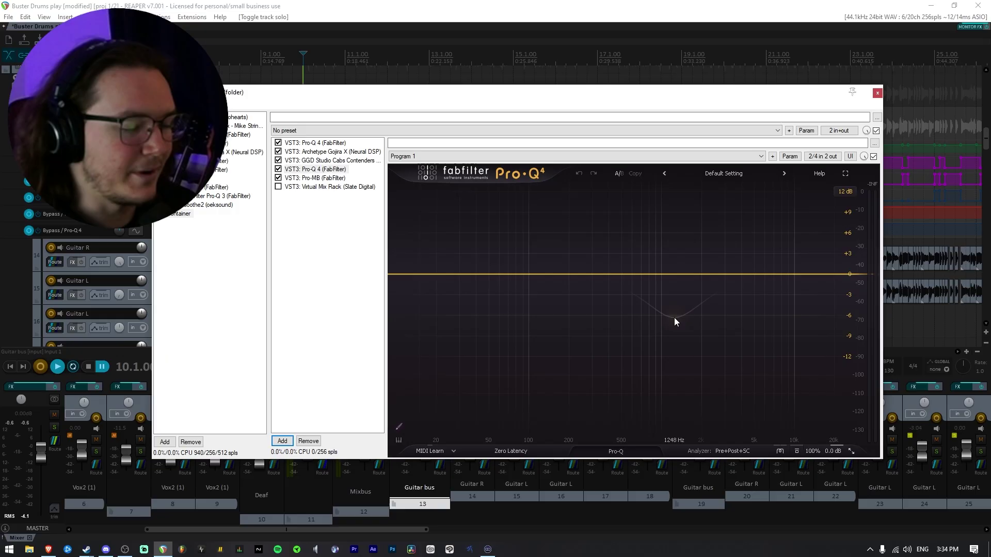
{"action": "left_click_drag", "start_coordinate": [675, 317], "coordinate": [827, 273]}
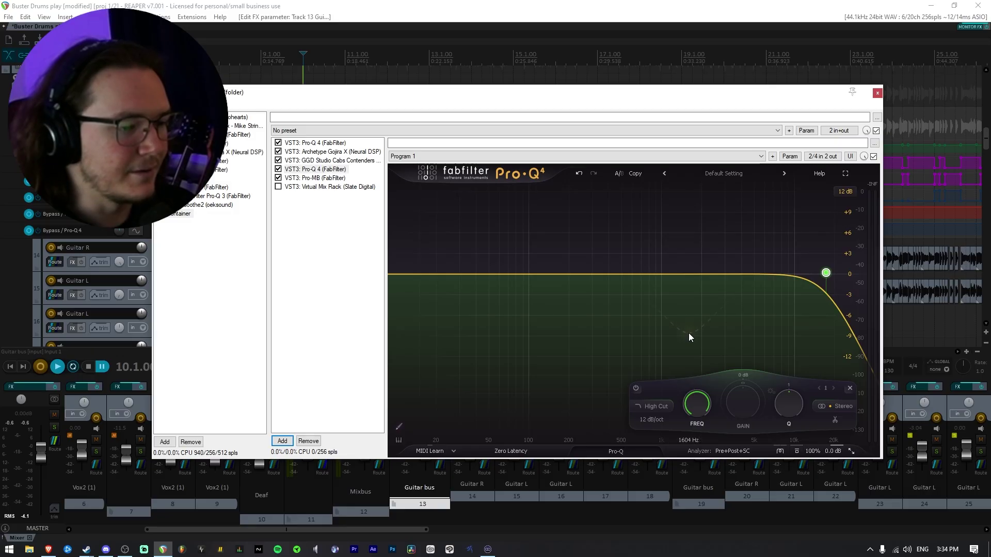
{"action": "key", "text": "space"}
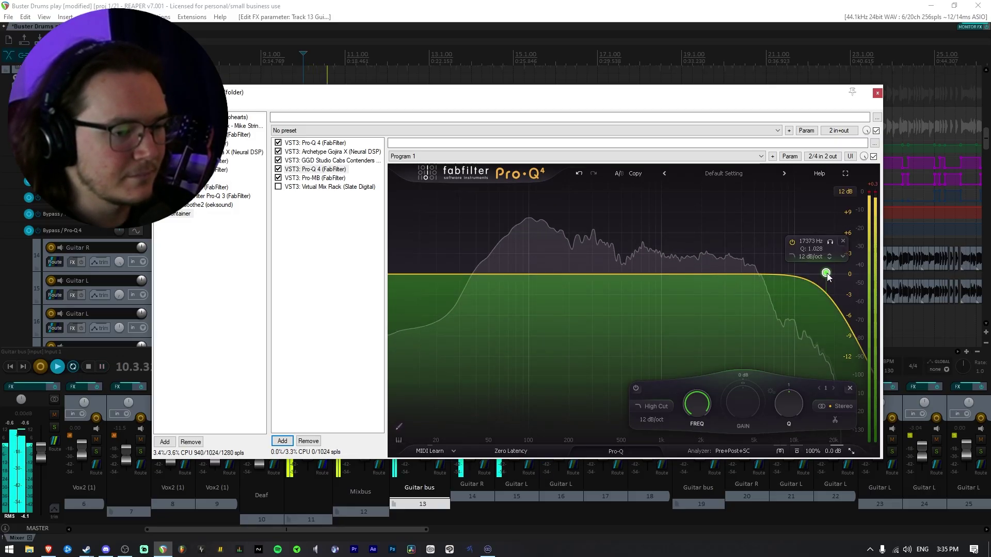
{"action": "left_click_drag", "start_coordinate": [825, 273], "coordinate": [803, 271]}
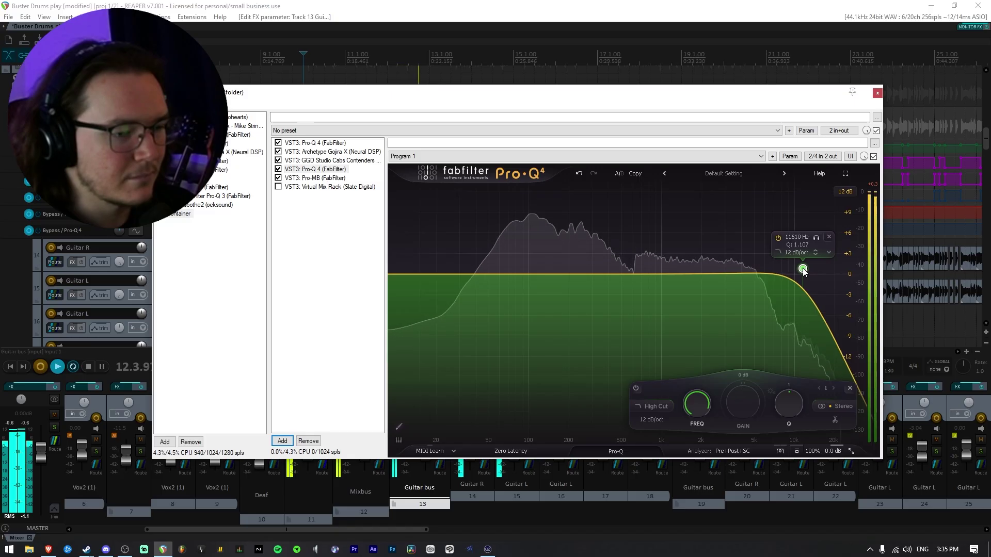
- Add a narrow bell cut at about 2358 Hz, Q 3.543, and a wider one at about 238 Hz, -1.57 dB, Q 1
{"action": "left_click_drag", "start_coordinate": [722, 276], "coordinate": [712, 263]}
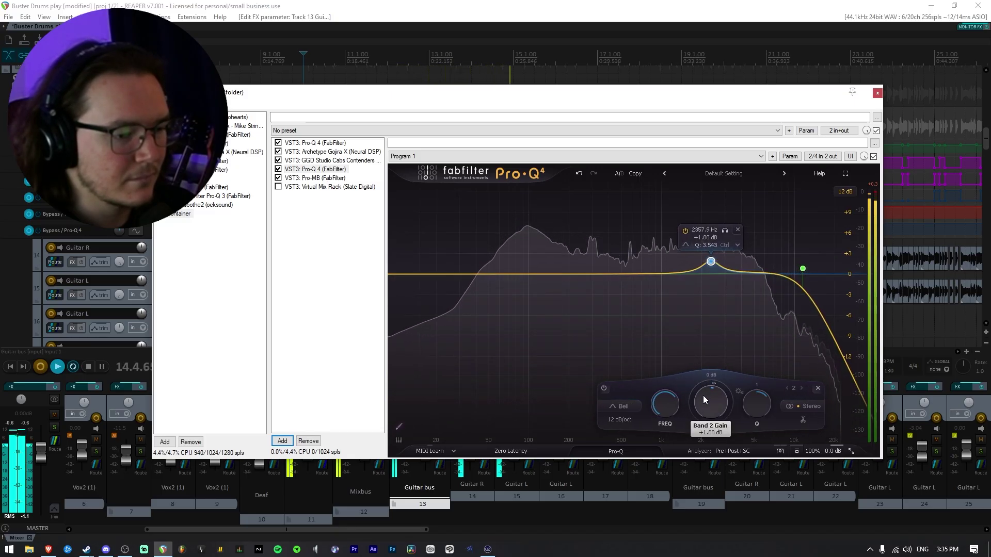
{"action": "left_click_drag", "start_coordinate": [703, 395], "coordinate": [701, 436]}
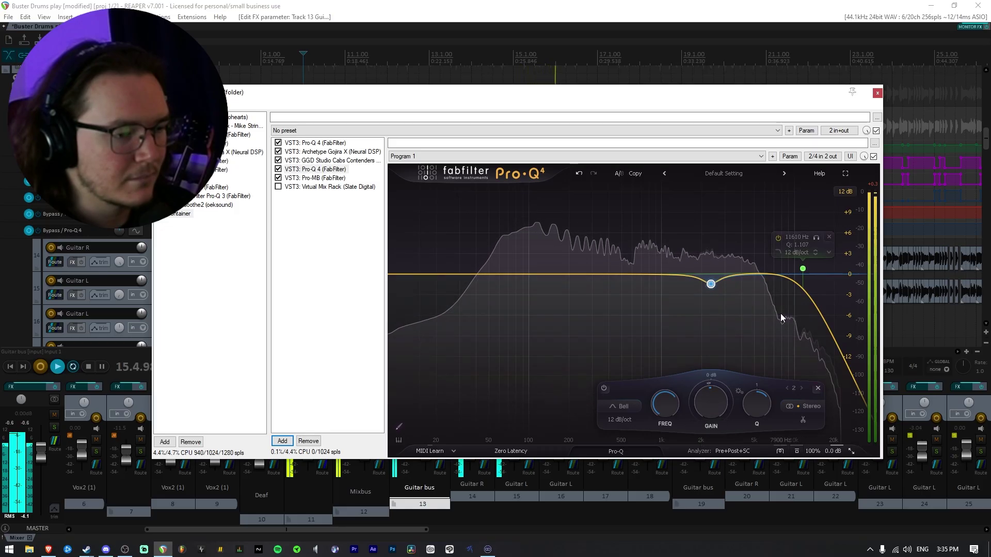
{"action": "left_click_drag", "start_coordinate": [573, 277], "coordinate": [579, 232]}
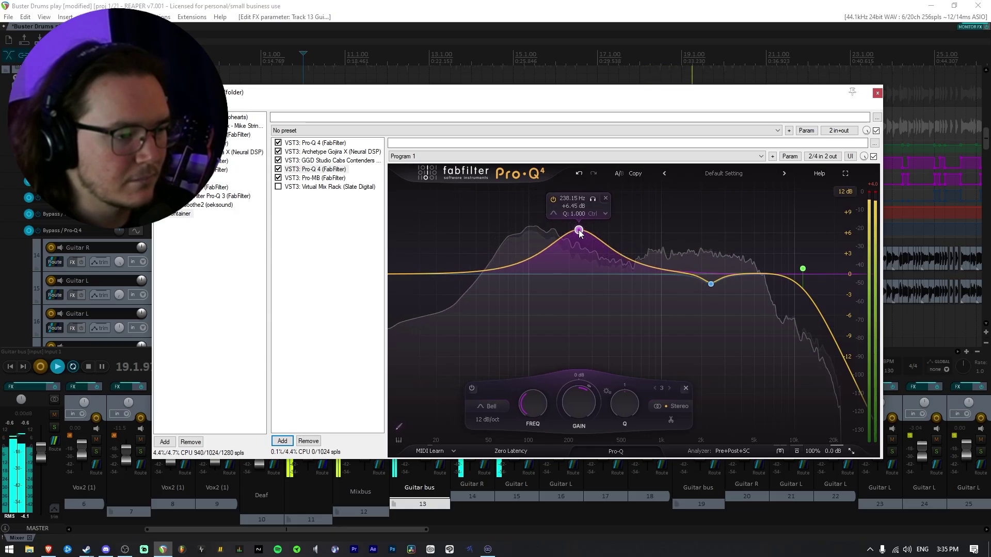
{"action": "left_click_drag", "start_coordinate": [573, 395], "coordinate": [573, 463]}
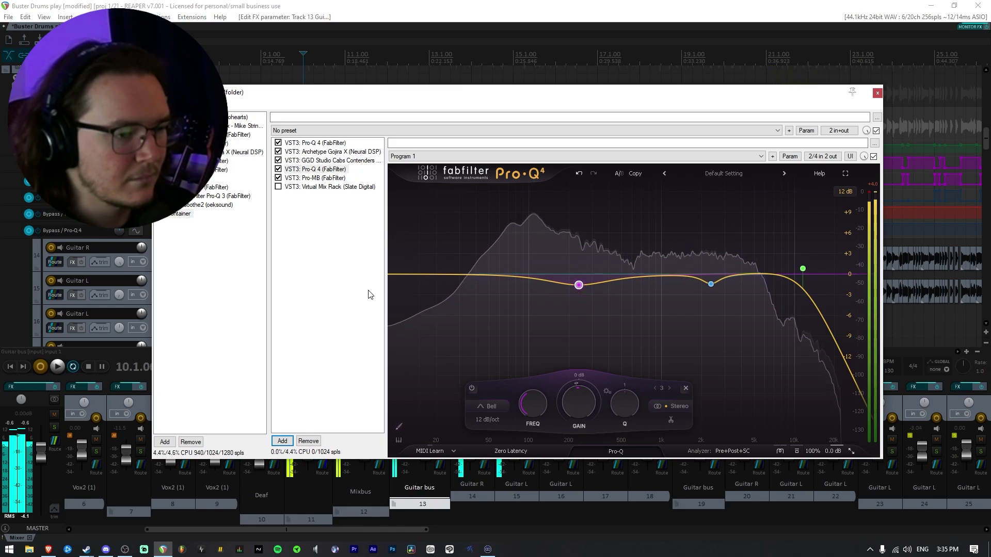
{"action": "key", "text": "space"}
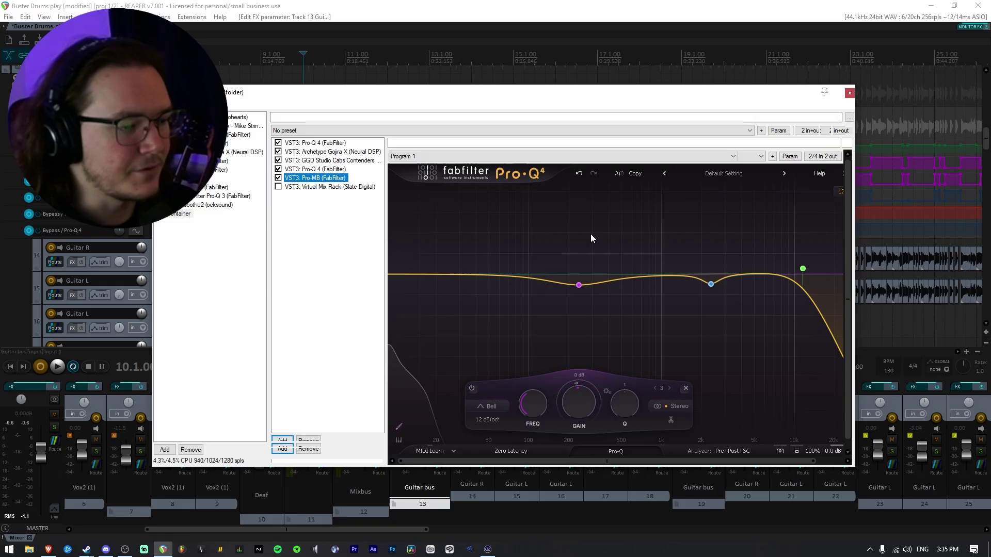
- Add a compressing low band in Pro-MB spanning about 60 to 220 Hz with a threshold of about -12 dB
{"action": "key", "text": "Down"}
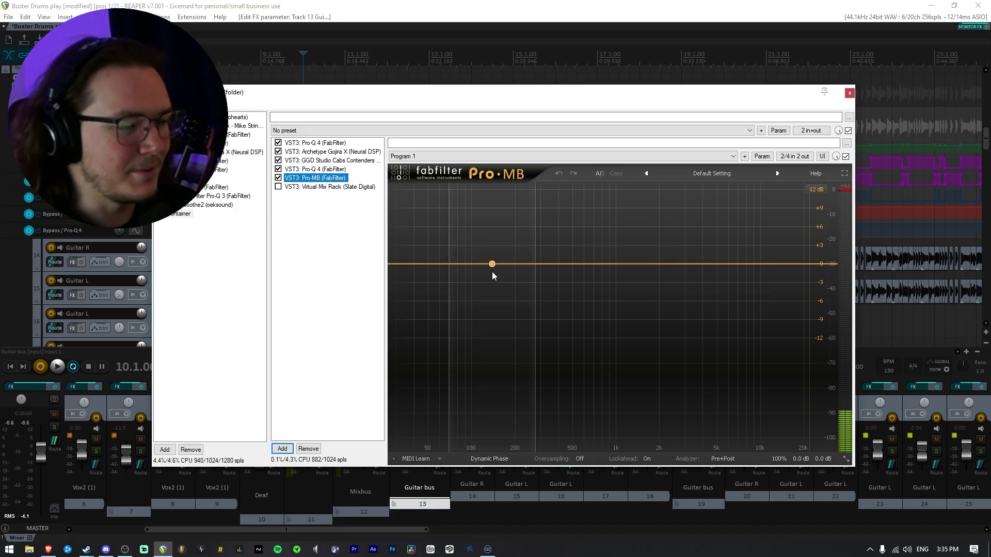
{"action": "key", "text": "space"}
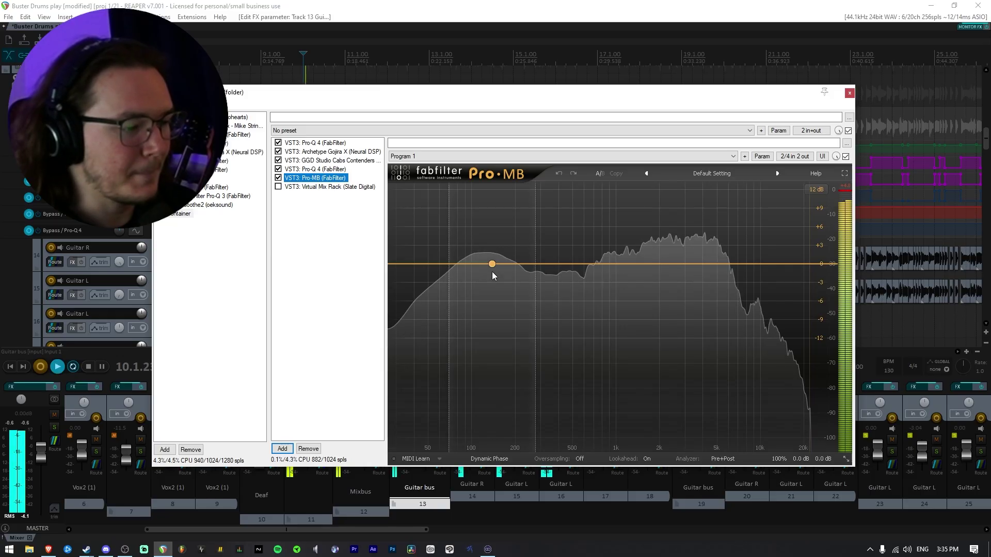
{"action": "left_click", "coordinate": [486, 265]}
{"action": "left_click_drag", "start_coordinate": [487, 265], "coordinate": [478, 265]}
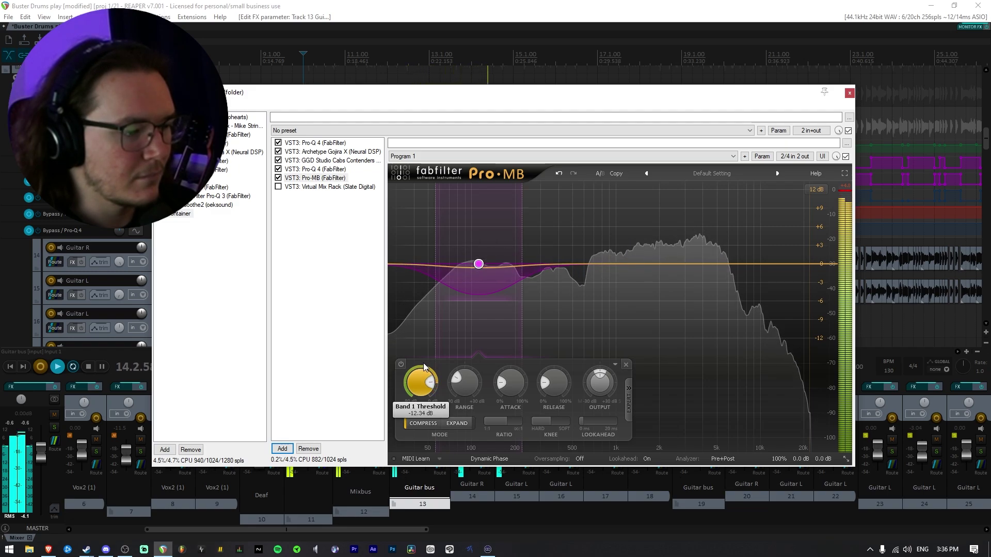
{"action": "key", "text": "space"}
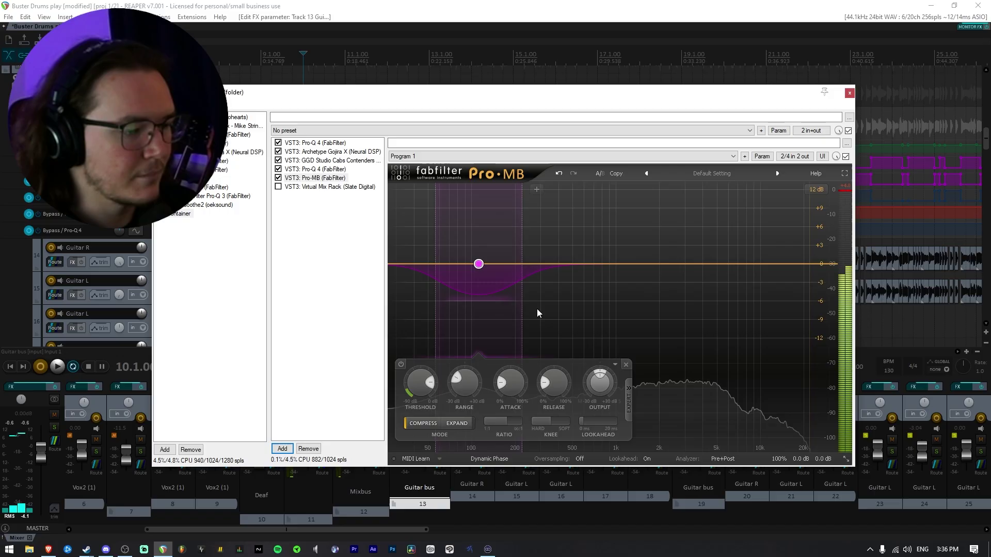
- Unsolo the Guitar bus and play the full mix with the effects window moved back up
{"action": "left_click_drag", "start_coordinate": [390, 93], "coordinate": [401, 274]}
{"action": "left_click", "coordinate": [297, 132]}
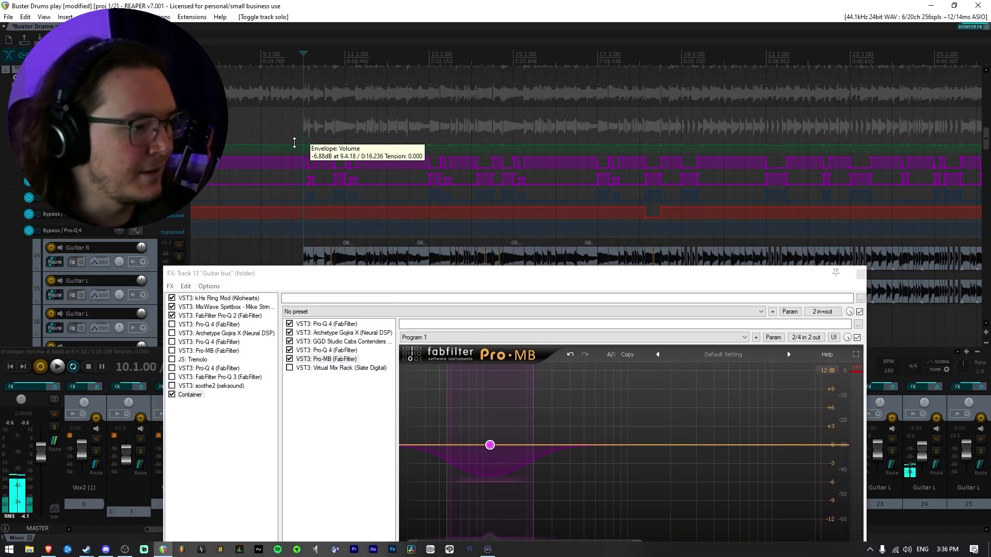
{"action": "left_click_drag", "start_coordinate": [453, 274], "coordinate": [481, 120]}
{"action": "key", "text": "space"}
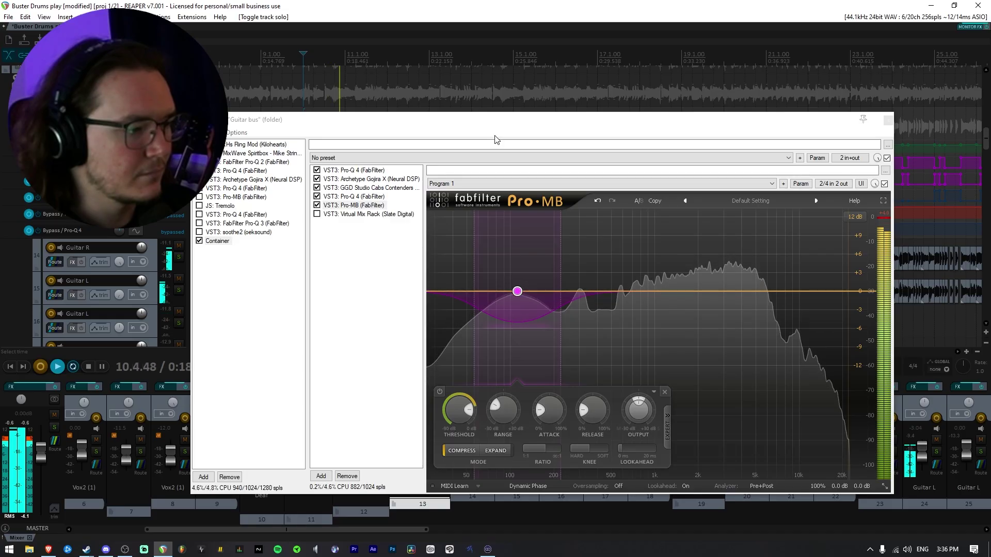
- Add a narrow bell cut at about 2673 Hz, -0.70 dB, Q 4.448, in the Pro-Q 4 after the Contenders plugin
{"action": "left_click", "coordinate": [357, 196]}
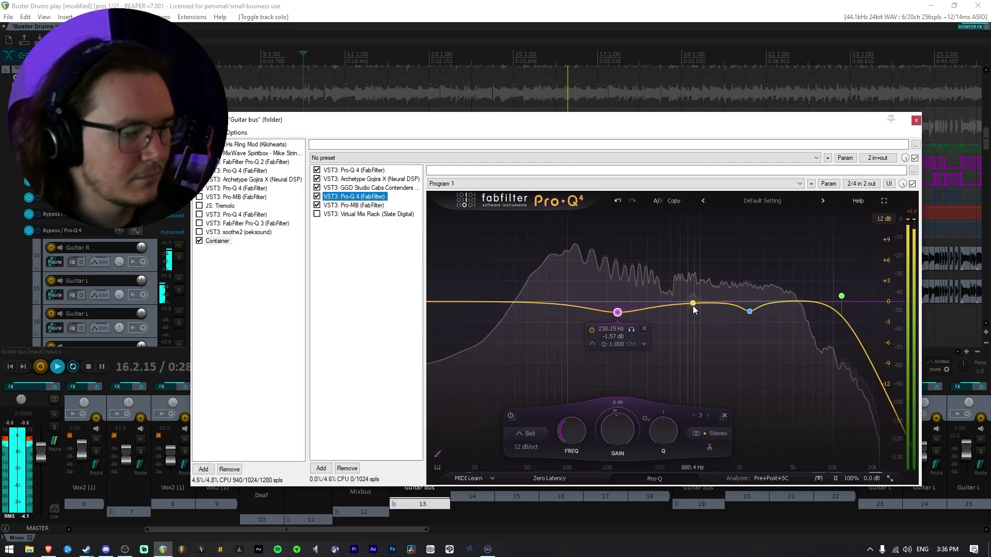
{"action": "left_click_drag", "start_coordinate": [693, 306], "coordinate": [758, 268]}
{"action": "scroll", "coordinate": [754, 267], "scroll_direction": "up", "scroll_amount": 3}
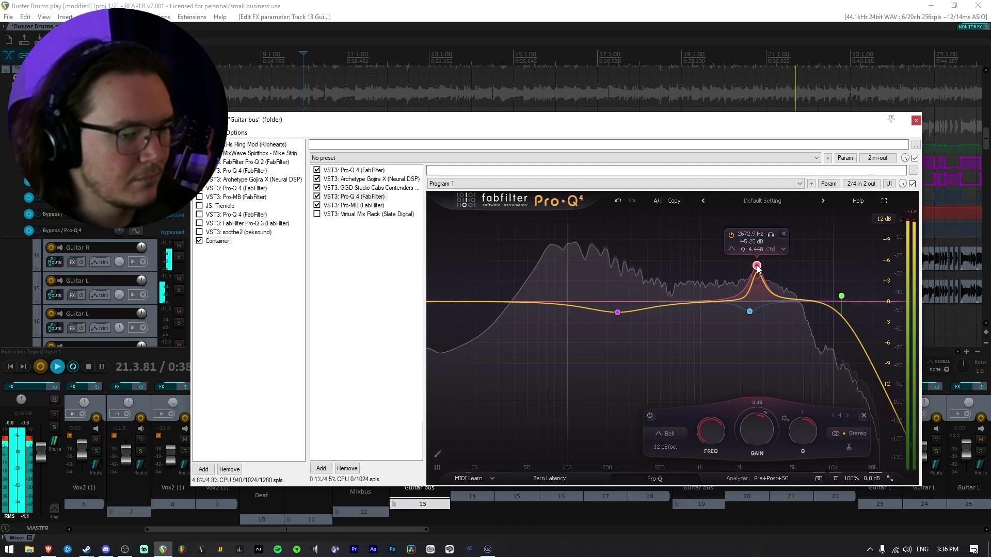
{"action": "left_click_drag", "start_coordinate": [757, 434], "coordinate": [747, 481]}
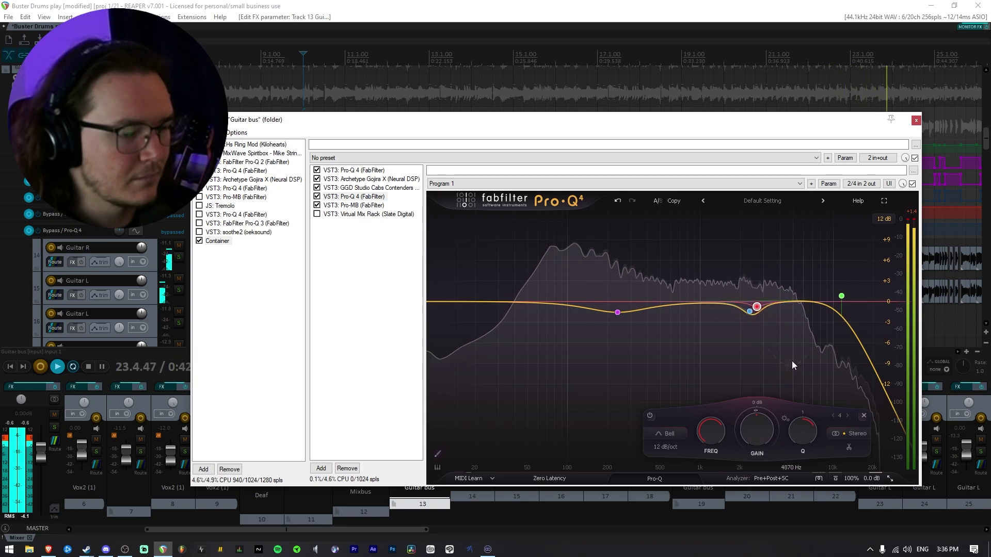
{"action": "key", "text": "space"}
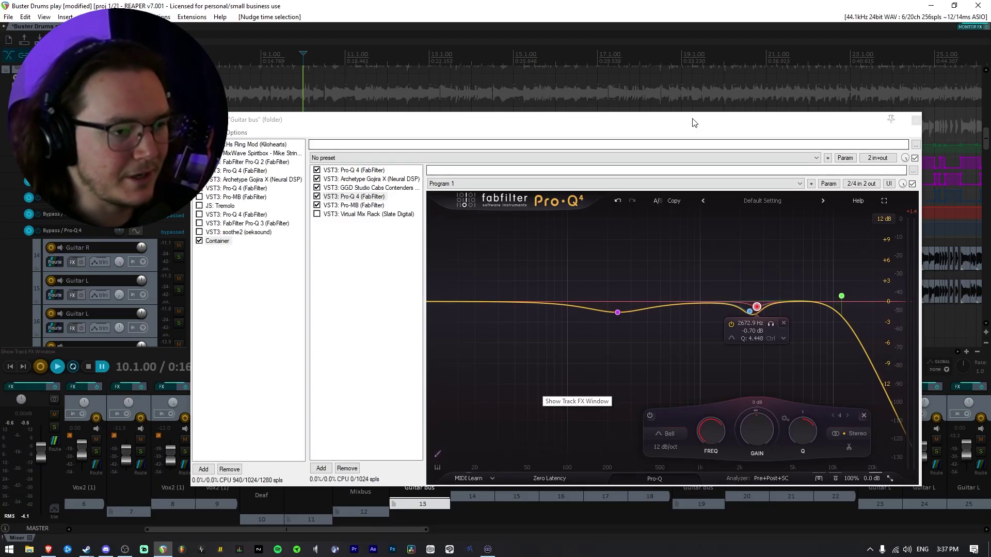
- Add a high shelf at about 1131 Hz with +1.43 dB gain and Q 1, and audition it
{"action": "left_click_drag", "start_coordinate": [692, 122], "coordinate": [690, 90]}
{"action": "left_click", "coordinate": [686, 392]}
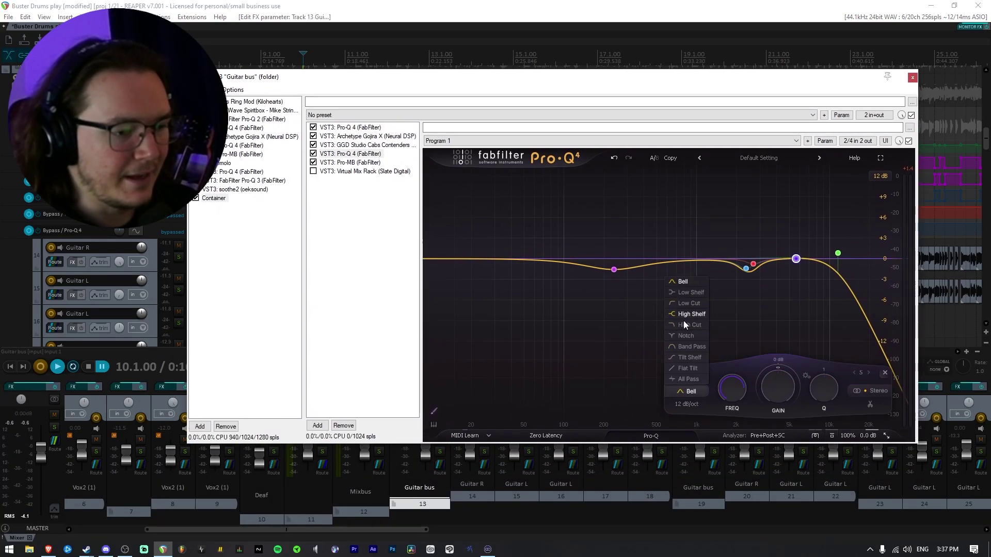
{"action": "left_click", "coordinate": [692, 314]}
{"action": "left_click_drag", "start_coordinate": [797, 259], "coordinate": [705, 255]}
{"action": "key", "text": "space"}
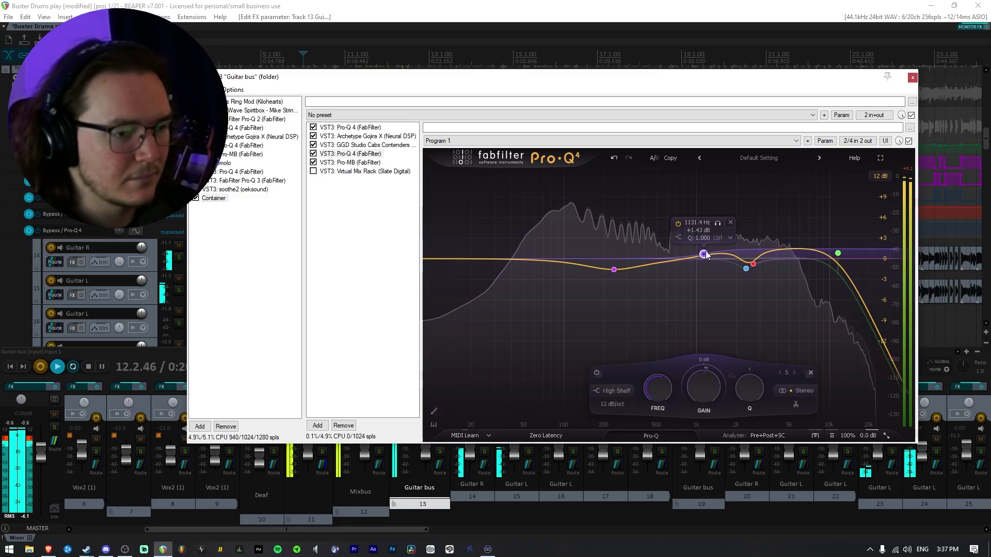
{"action": "key", "text": "space"}
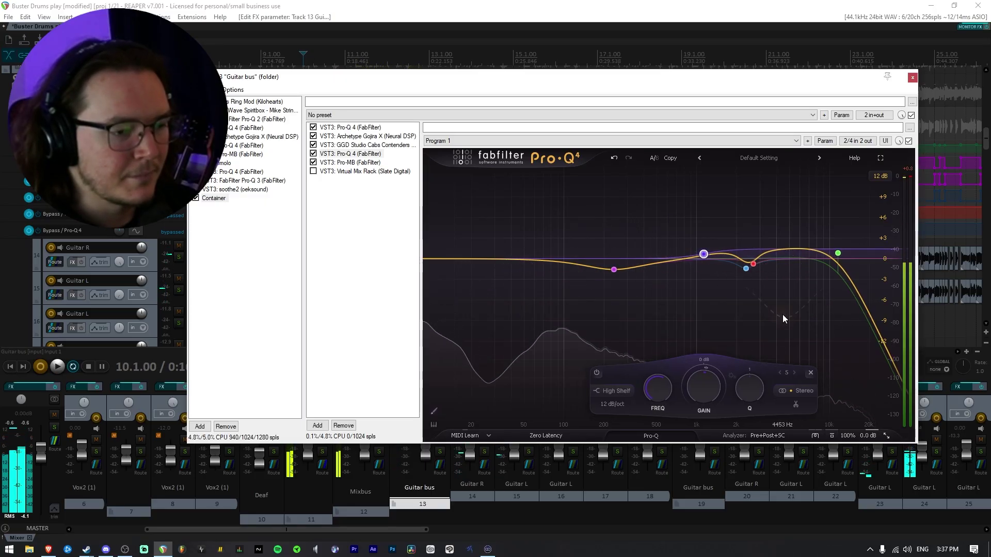
- Lower the two upper-mid bells together, to -1.85 dB at 2357.9 Hz and -0.94 dB at 2672.9 Hz, and start playback
{"action": "mouse_move", "coordinate": [774, 298]}
{"action": "left_click", "coordinate": [745, 268]}
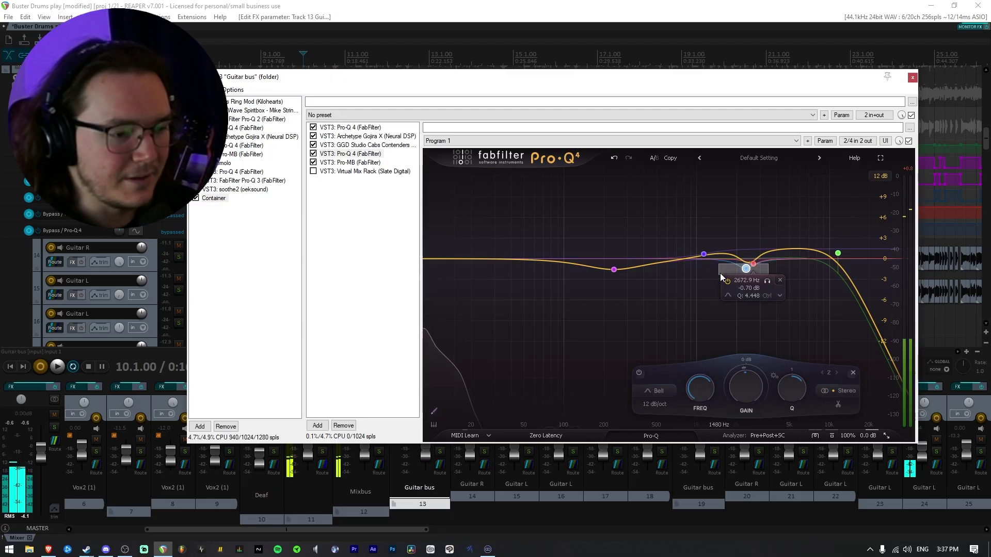
{"action": "left_click_drag", "start_coordinate": [747, 381], "coordinate": [726, 385]}
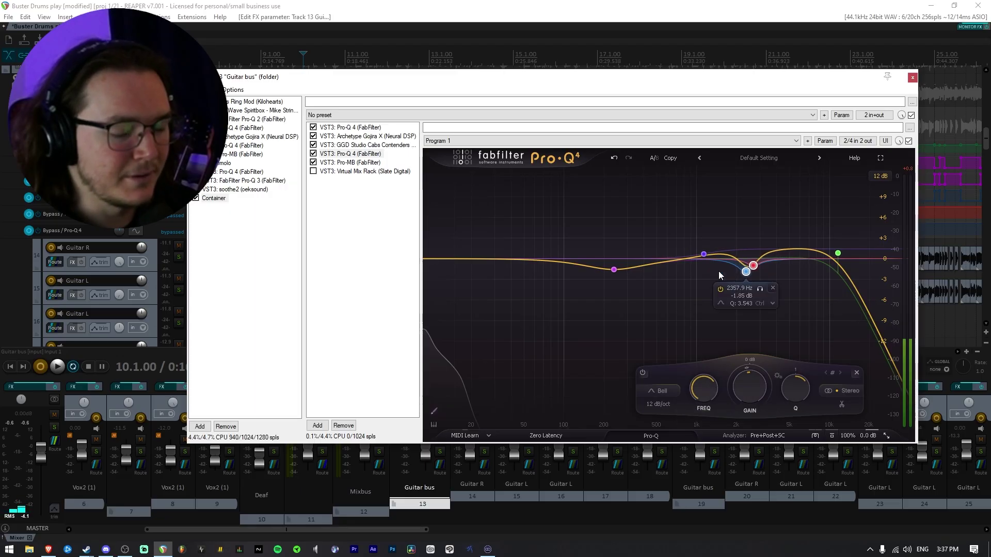
{"action": "mouse_move", "coordinate": [832, 327]}
{"action": "key", "text": "space"}
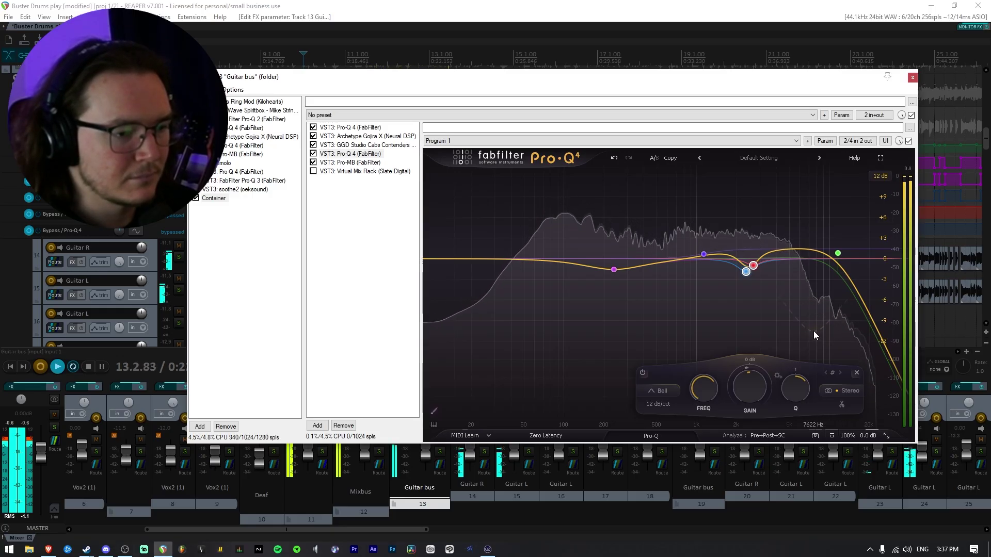
- Move the higher of the two upper-mid bells to about 2697 Hz and -1.32 dB
{"action": "left_click", "coordinate": [756, 269]}
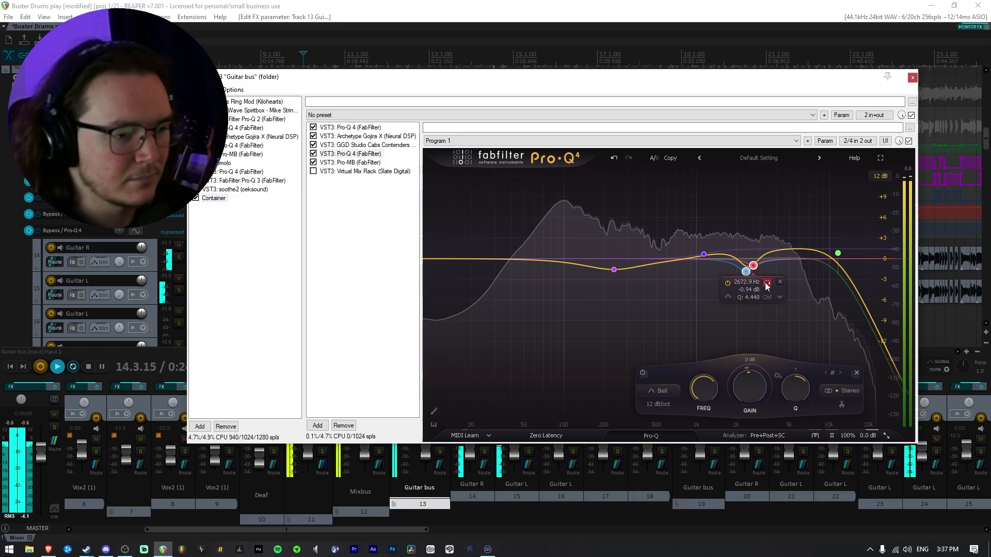
{"action": "left_click_drag", "start_coordinate": [755, 269], "coordinate": [757, 272]}
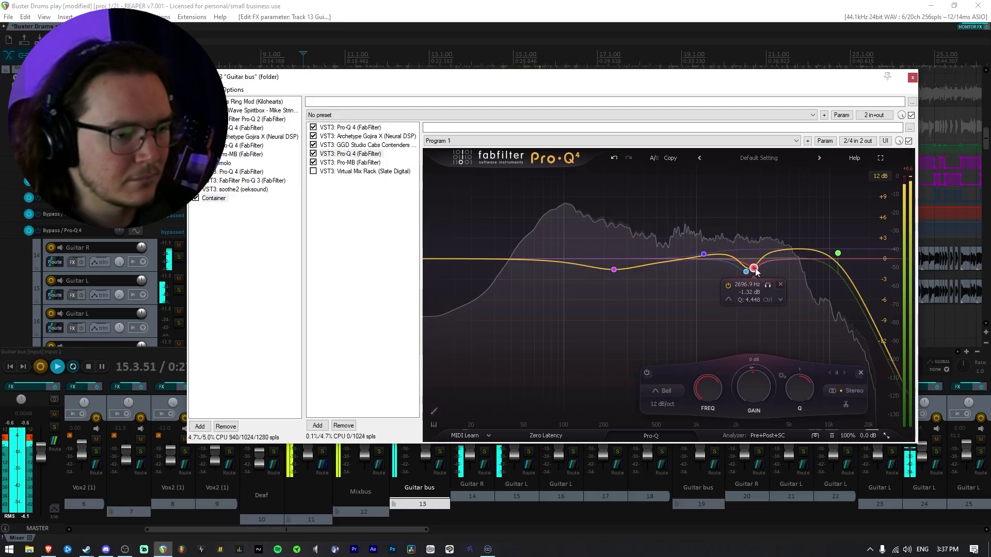
{"action": "mouse_move", "coordinate": [801, 264]}
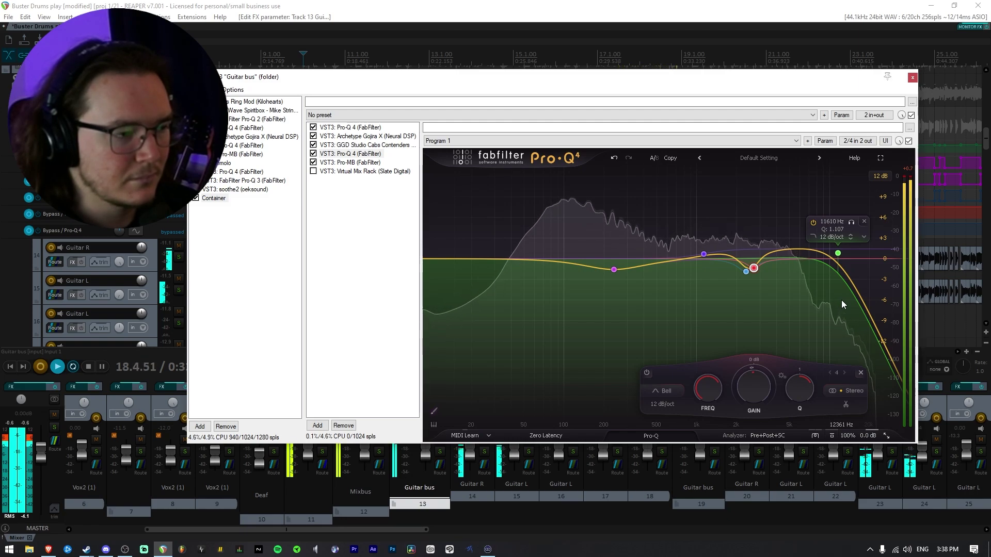
- Play the song through the original Archetype Gojira X chain with the container bypassed
{"action": "scroll", "coordinate": [123, 230], "scroll_direction": "up", "scroll_amount": 1}
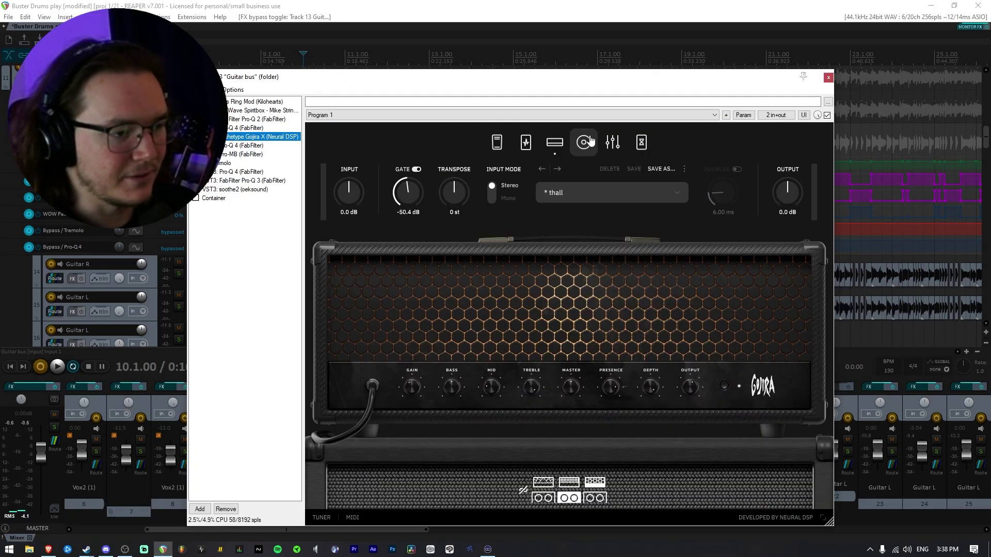
{"action": "left_click_drag", "start_coordinate": [465, 84], "coordinate": [495, 350]}
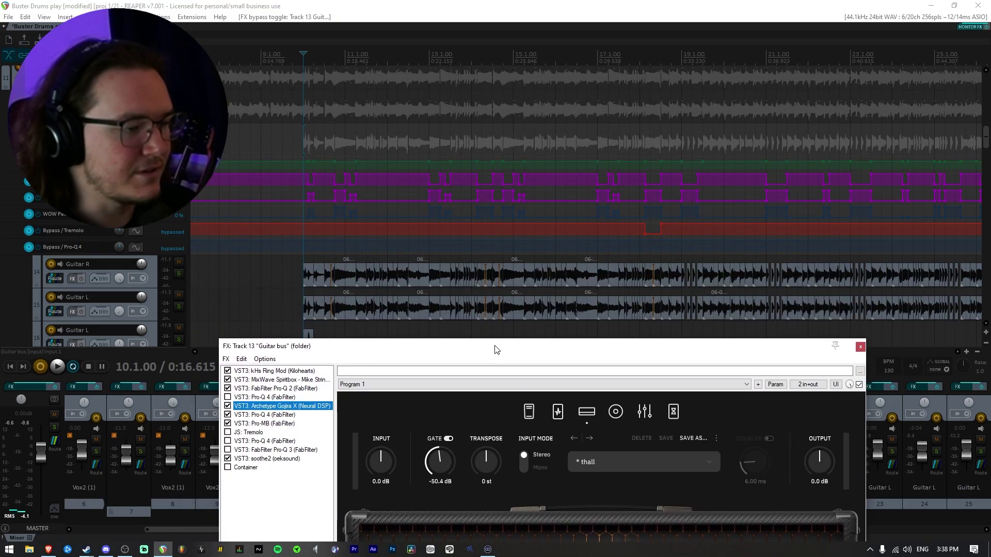
{"action": "key", "text": "space"}
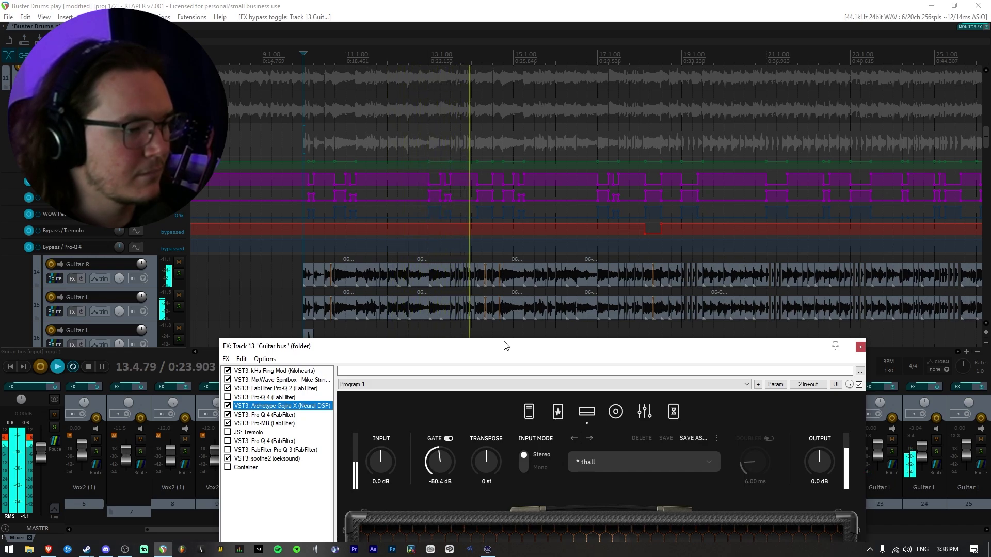
{"action": "left_click_drag", "start_coordinate": [504, 345], "coordinate": [499, 57]}
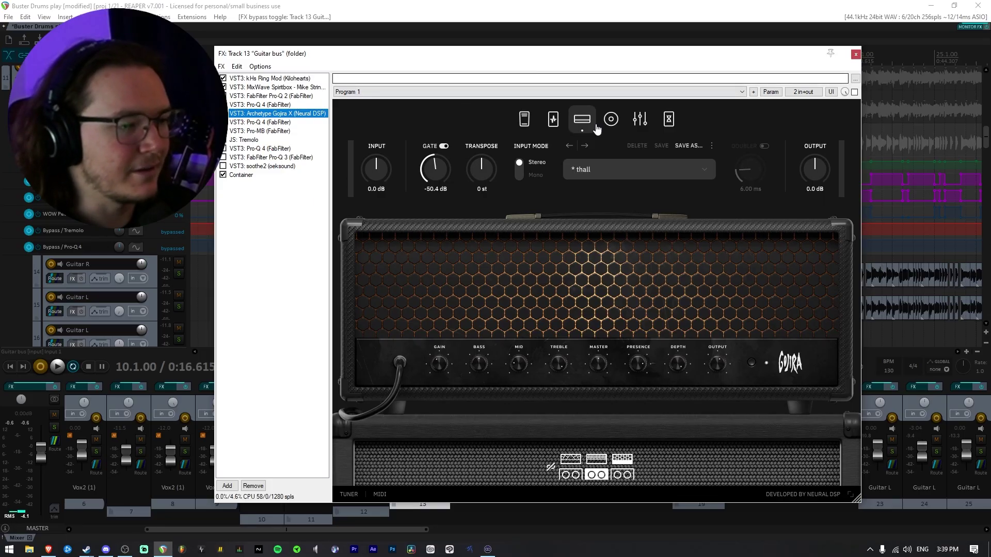
- Show the Container and play the song through the new guitar chain for comparison
{"action": "left_click_drag", "start_coordinate": [555, 61], "coordinate": [477, 336]}
{"action": "left_click", "coordinate": [232, 179]}
{"action": "key", "text": "space"}
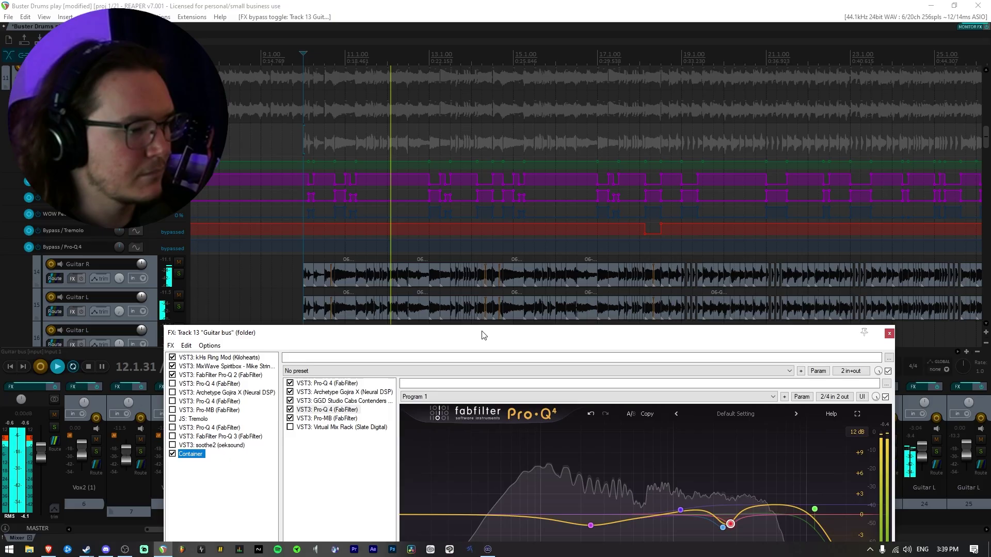
{"action": "left_click_drag", "start_coordinate": [482, 335], "coordinate": [474, 84]}
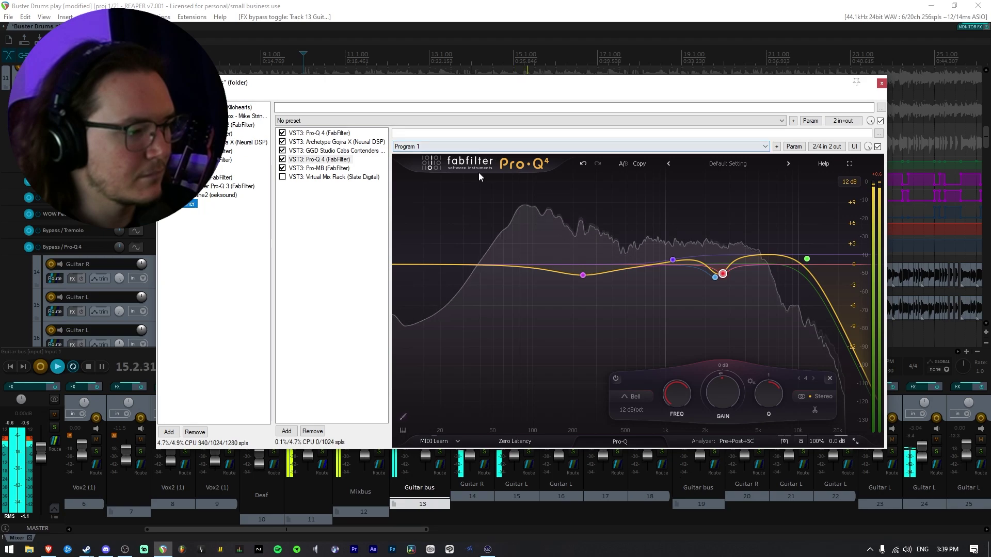
- Make the high shelf at 1131.4 Hz spectral, pull its dynamic range down to about -3 dB, and play the song
{"action": "left_click_drag", "start_coordinate": [501, 90], "coordinate": [532, 102]}
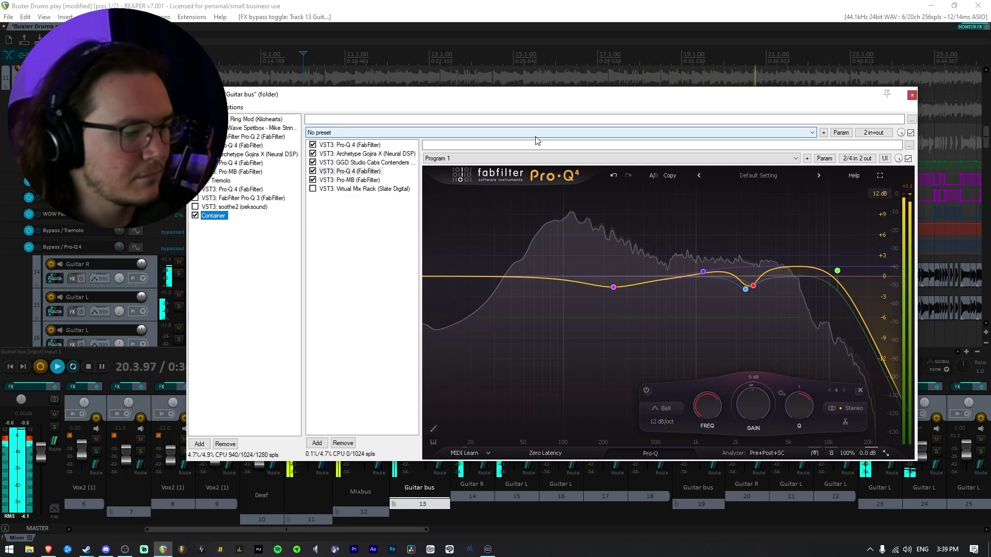
{"action": "key", "text": "space"}
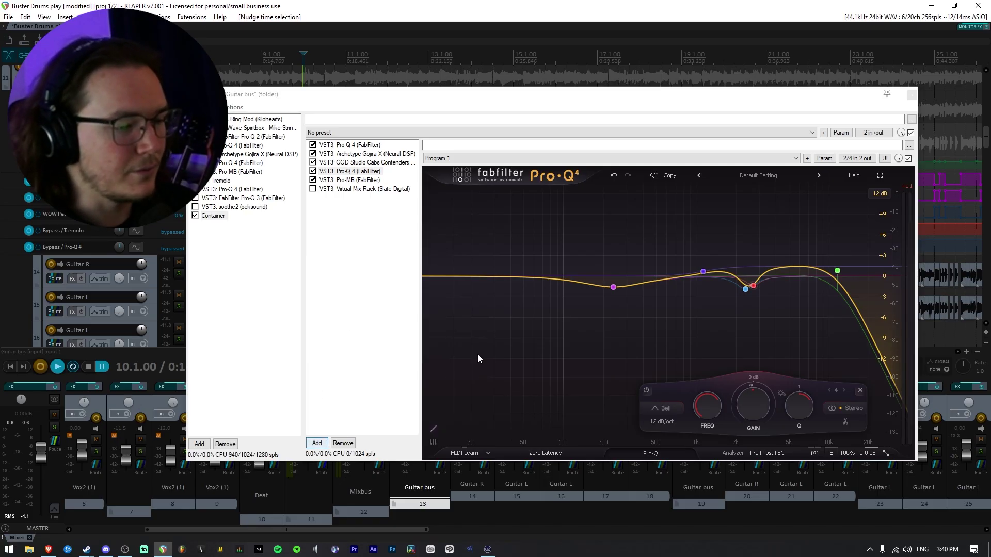
{"action": "right_click", "coordinate": [703, 272]}
{"action": "left_click", "coordinate": [735, 309]}
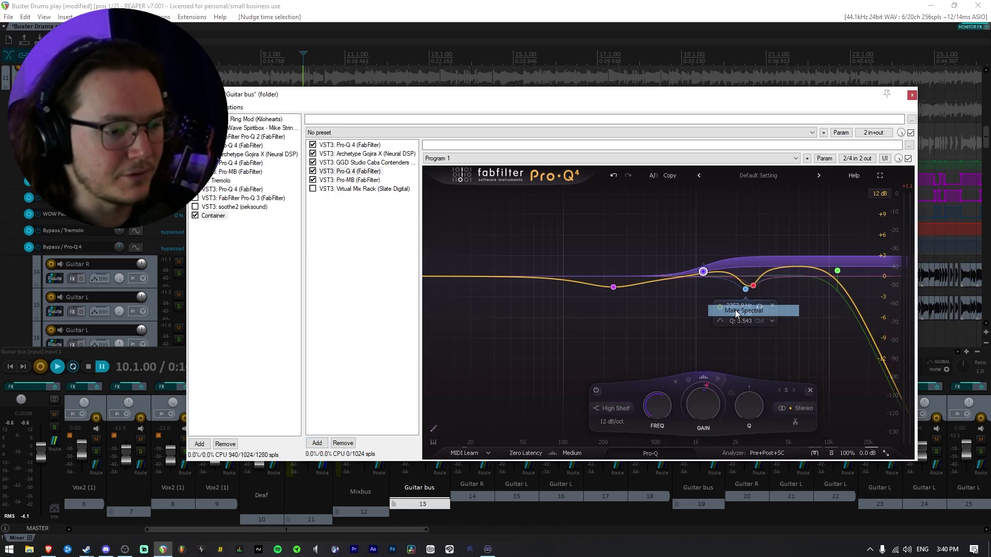
{"action": "mouse_move", "coordinate": [714, 271]}
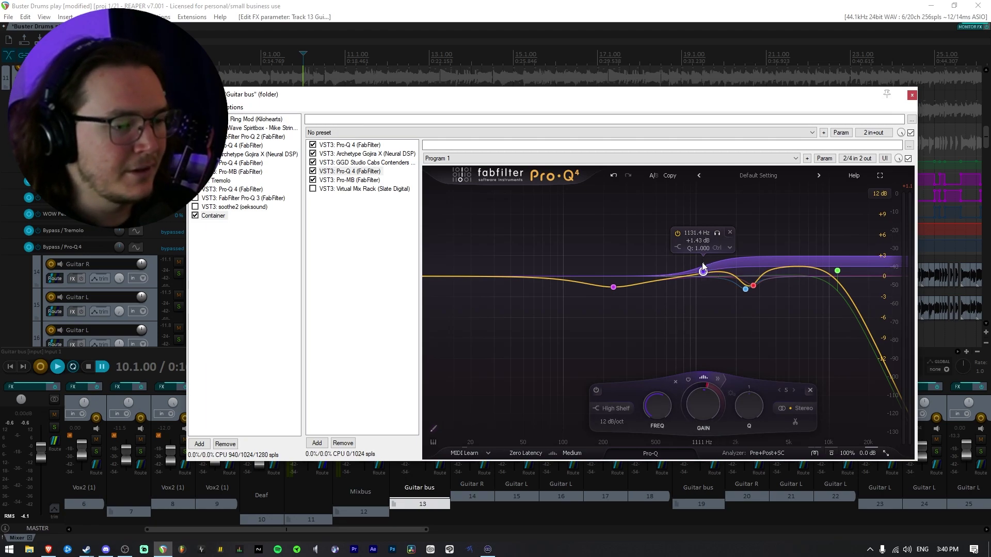
{"action": "left_click_drag", "start_coordinate": [703, 264], "coordinate": [705, 309]}
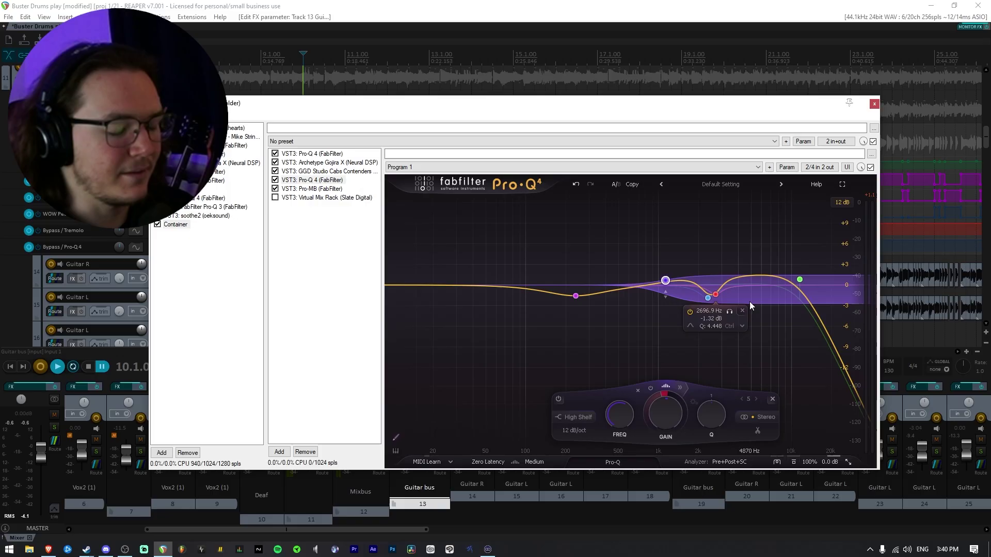
{"action": "key", "text": "space"}
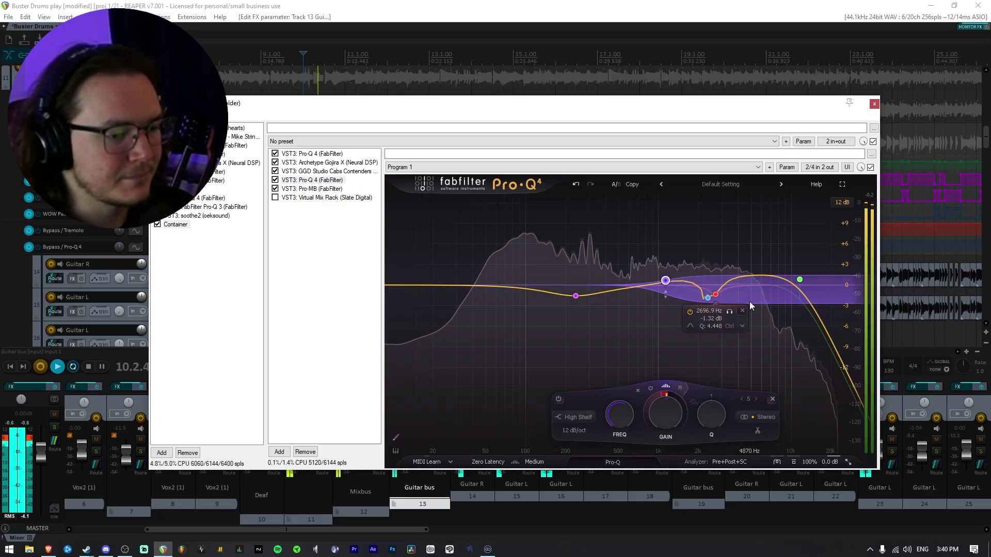